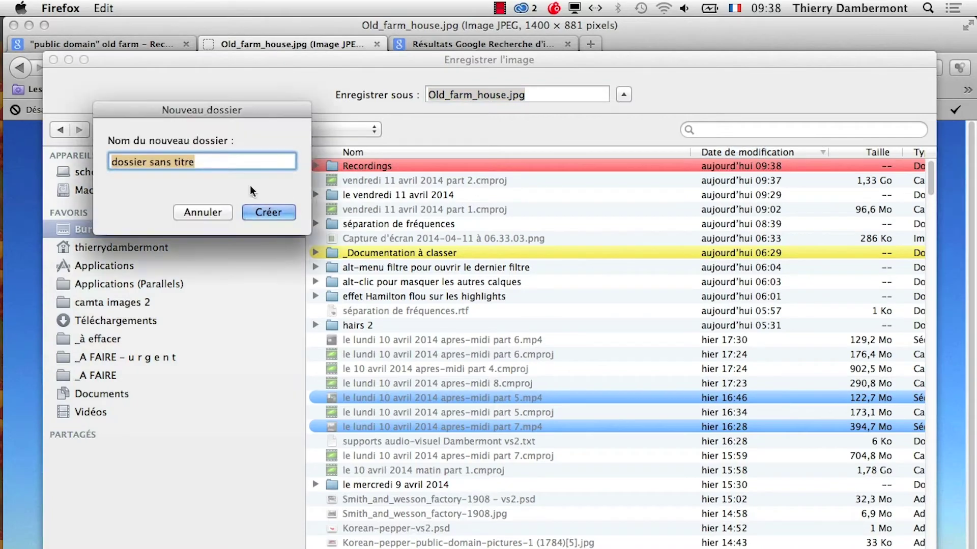
Create a desktop folder named "recadrage modifiable" and save Old_farm_house.jpg in it
type("re")
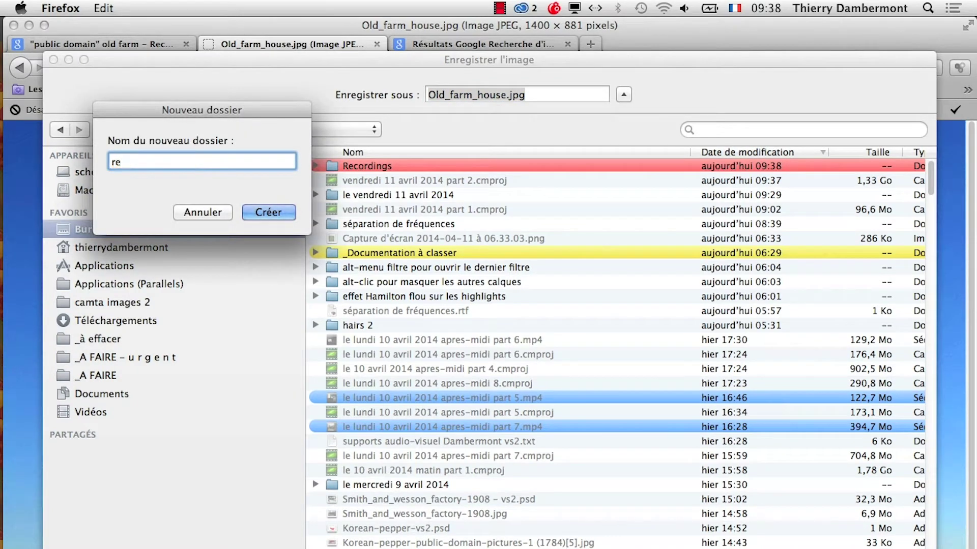
type("cadrage")
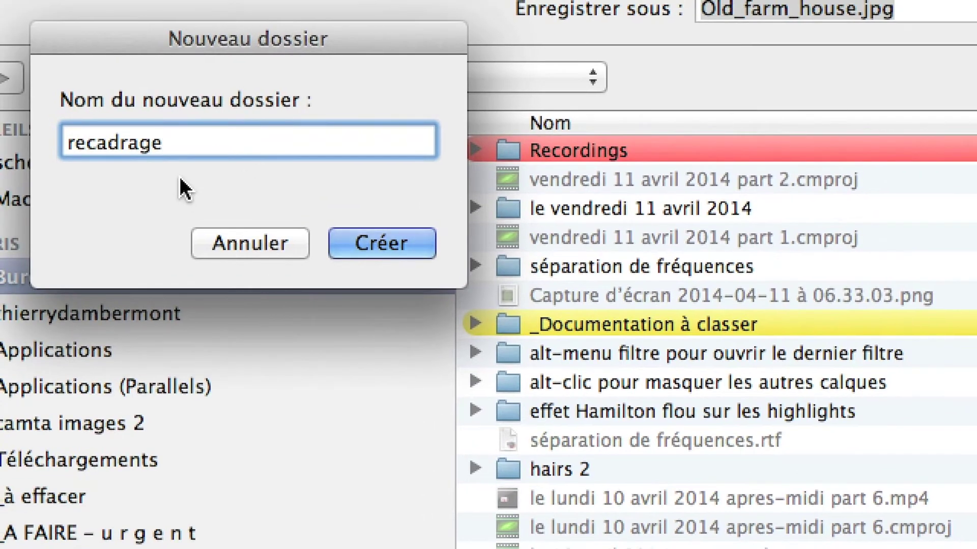
type(" modifiablke")
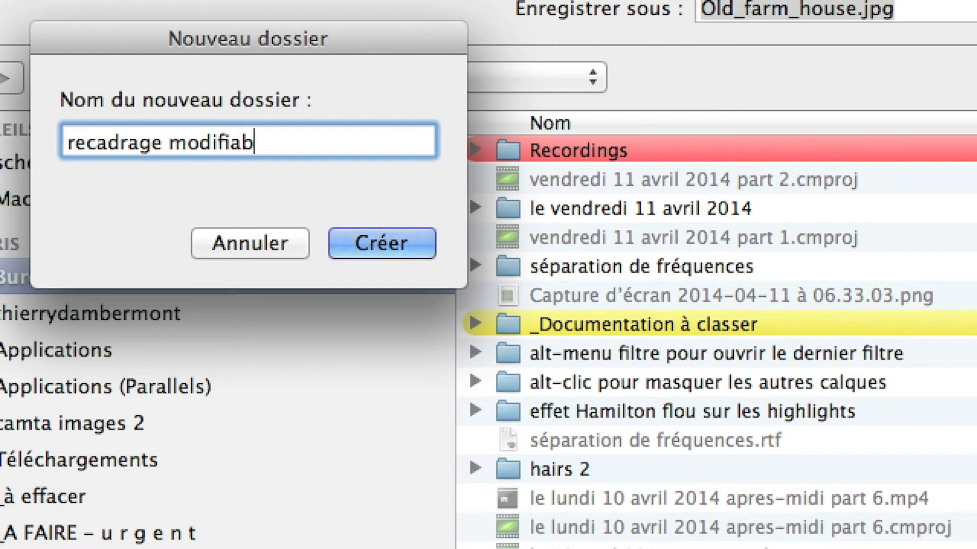
key("BackSpace")
key("BackSpace")
type("e")
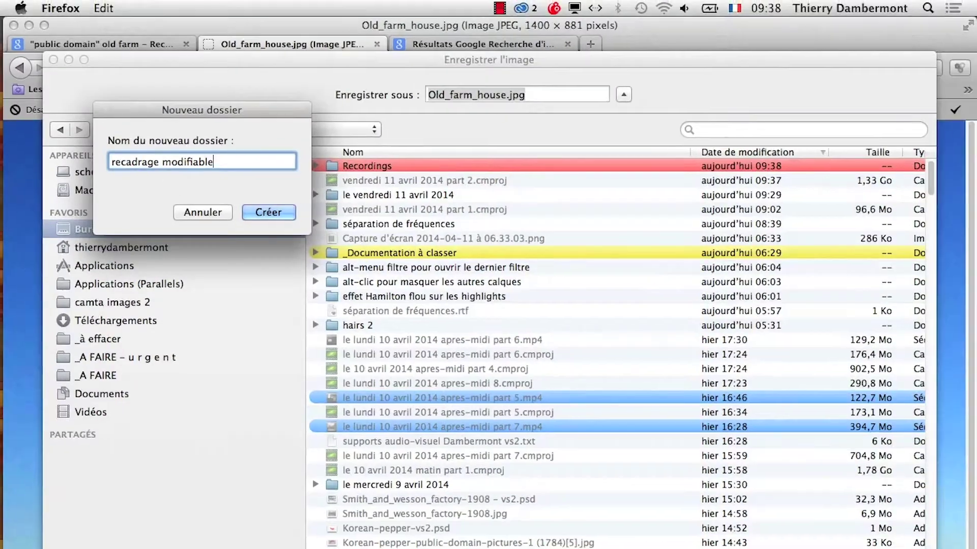
key("Return")
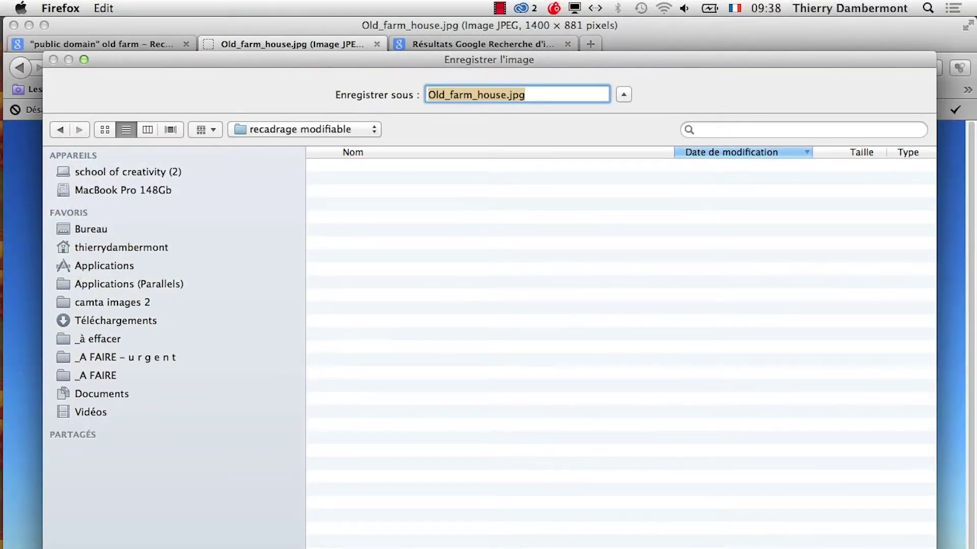
key("Return")
Switch to Photoshop, save the autumn leaf pattern document as "motif répété.psd" and close it
key("super+Tab")
key("super+Tab")
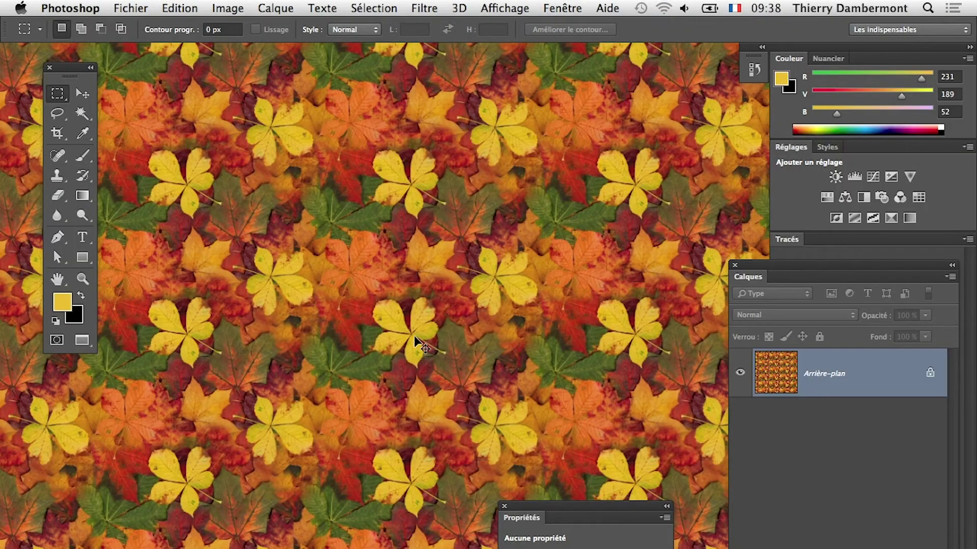
key("super+q")
left_click(534, 273)
key("super+shift+s")
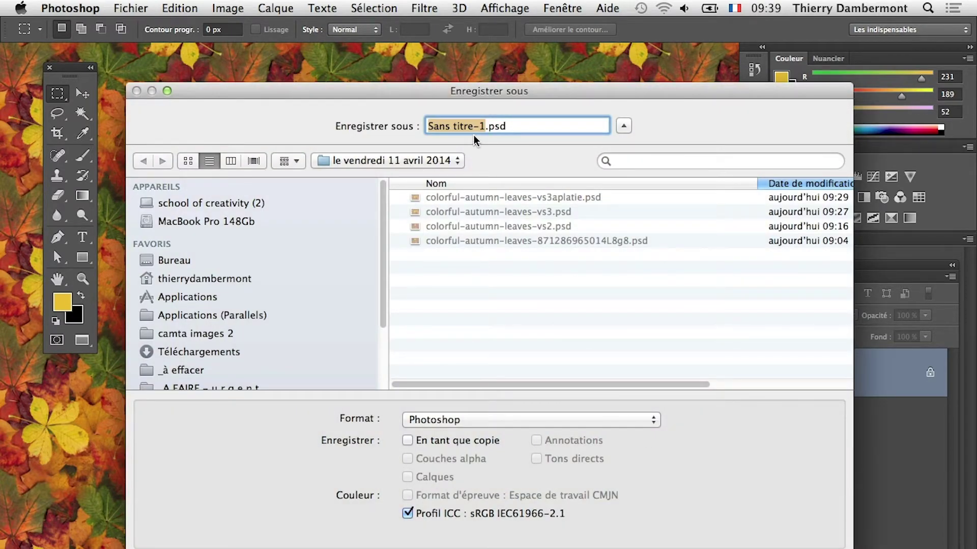
type("motiof")
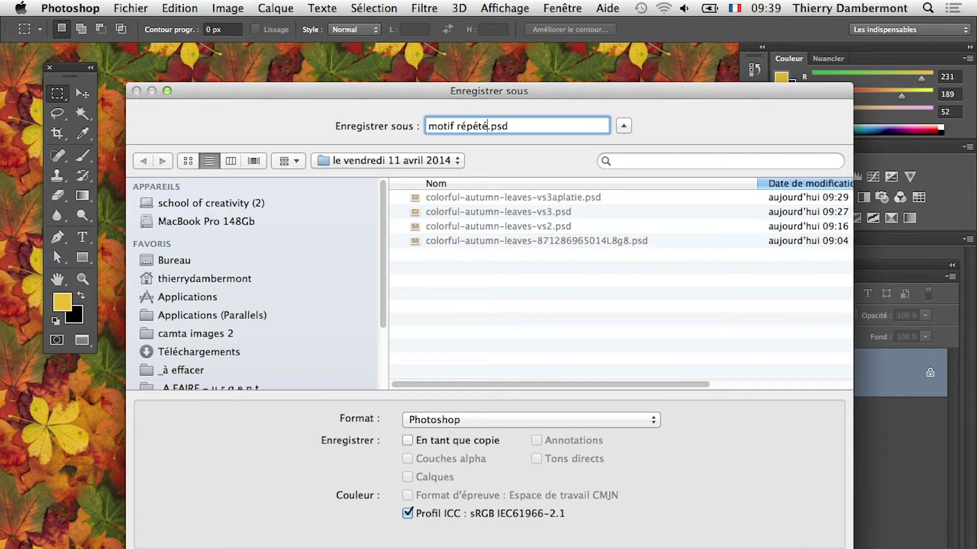
key("Return")
key("super+w")
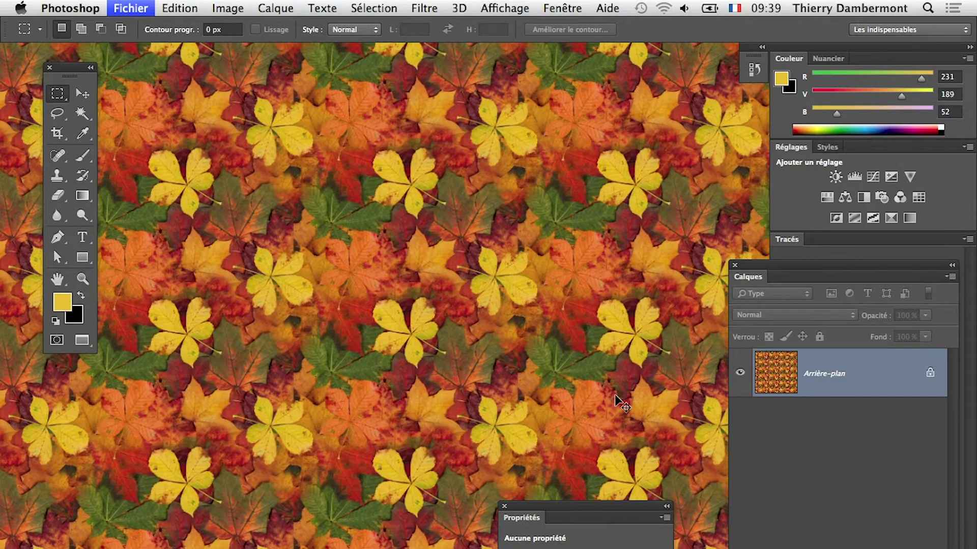
key("super+w")
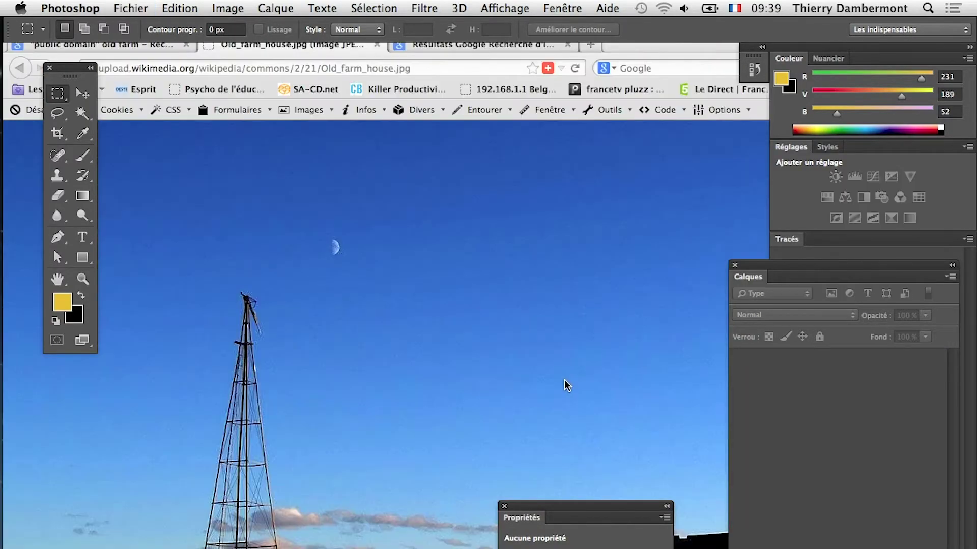
Hide the other applications and start opening a file, browsing through the desktop to the "le vendredi 11 avril 2014" folder
key("alt+super+h")
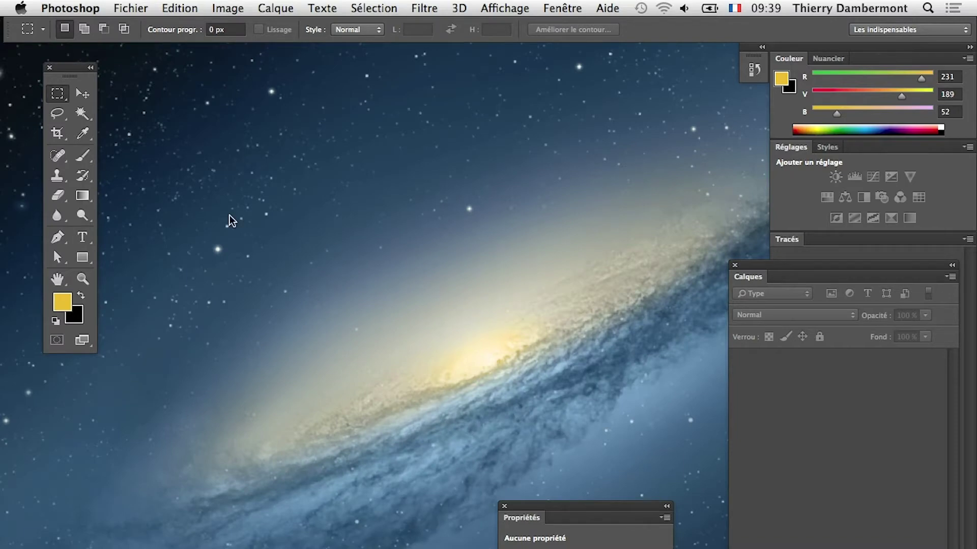
left_click(133, 8)
left_click(146, 36)
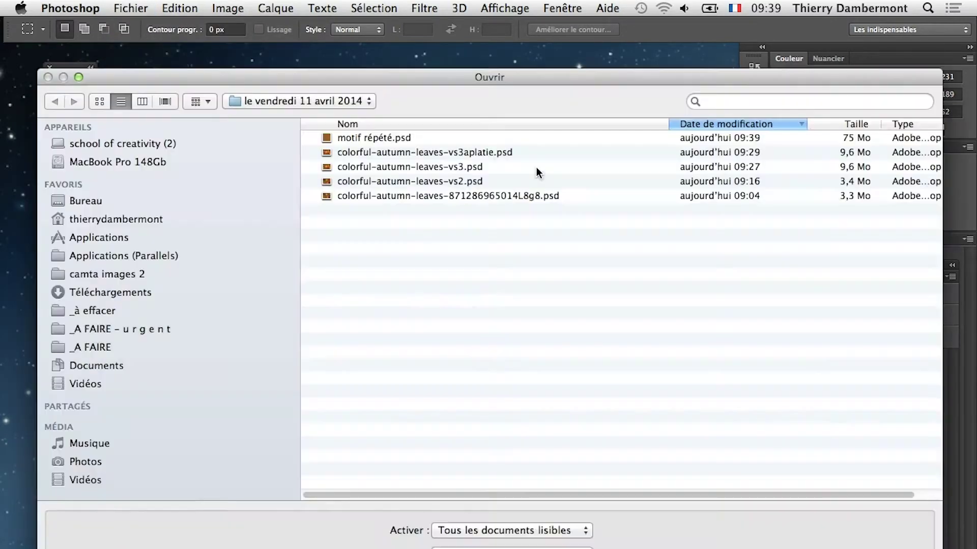
left_click(304, 102)
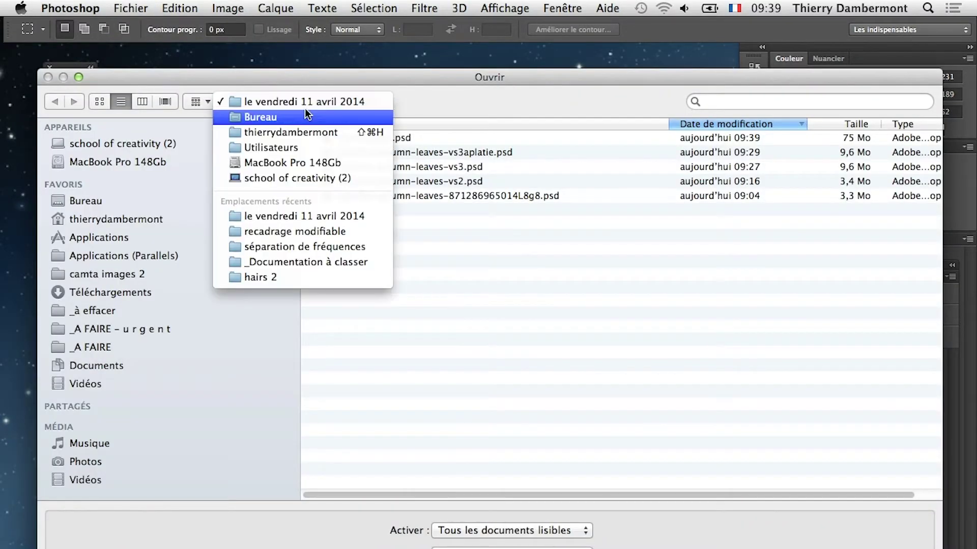
left_click(306, 114)
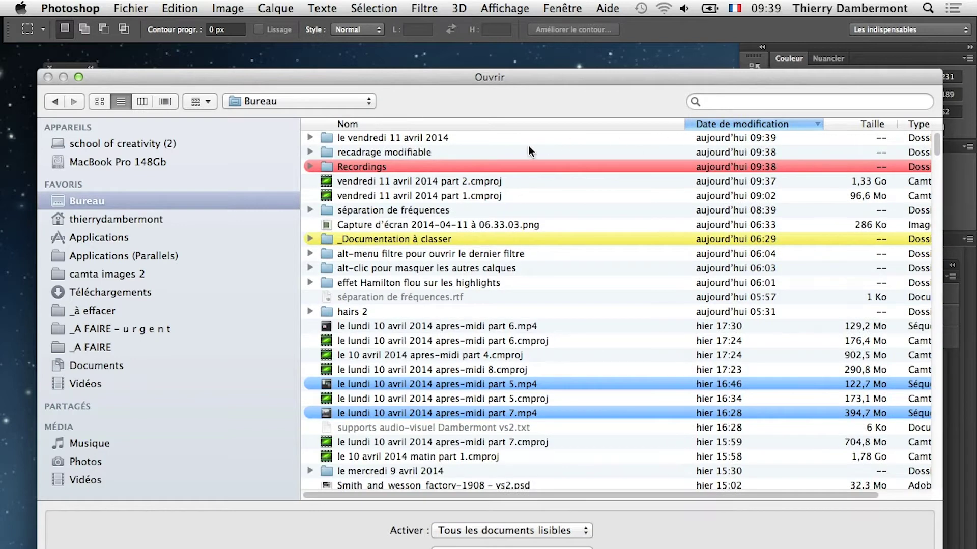
double_click(441, 138)
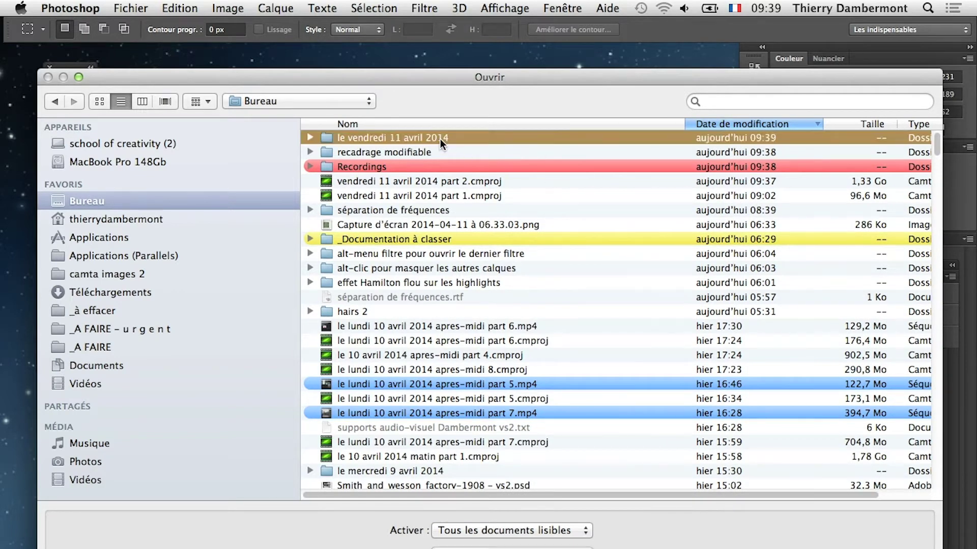
Switch to Firefox, check which folder the farm house image was saved in, and cancel saving it again
key("super+shift+Tab")
key("super+shift+Tab")
key("super+shift+Tab")
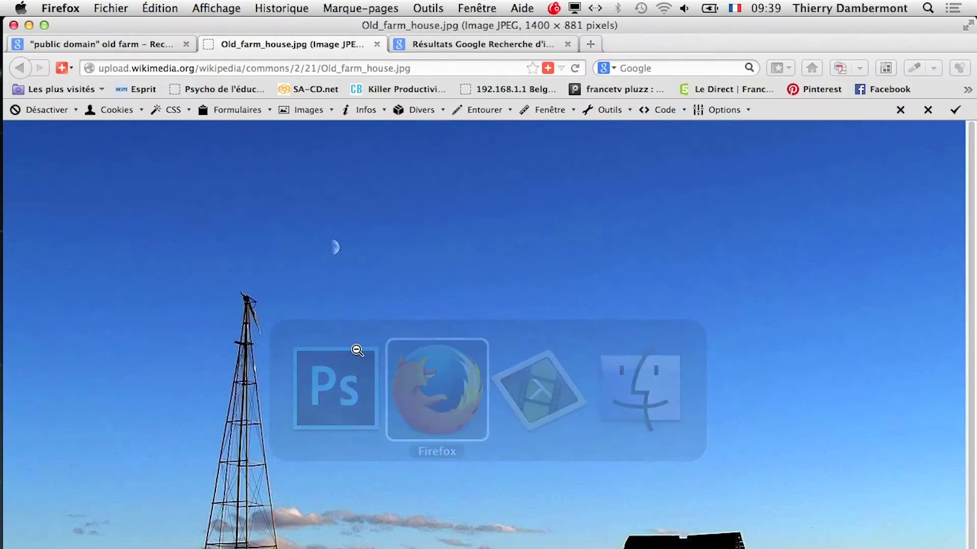
right_click(356, 350)
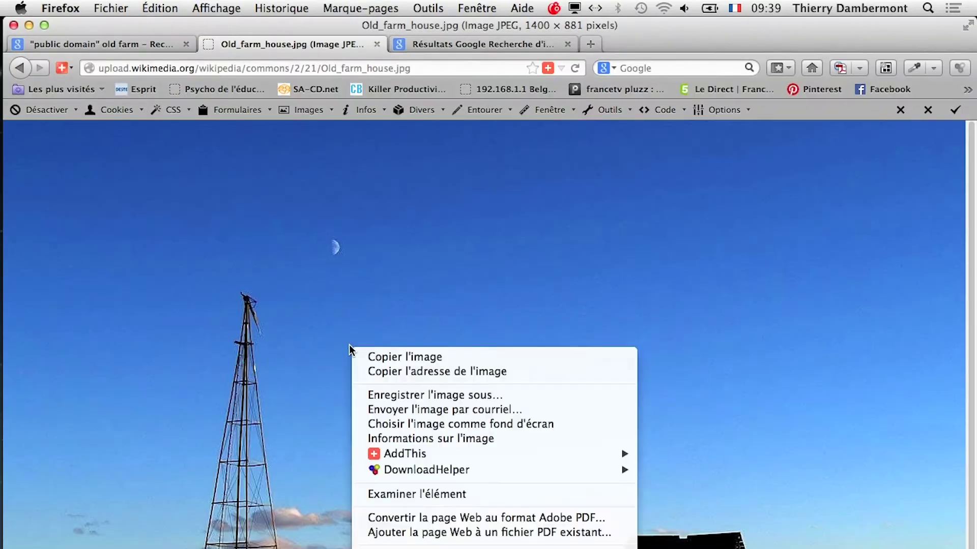
left_click(419, 393)
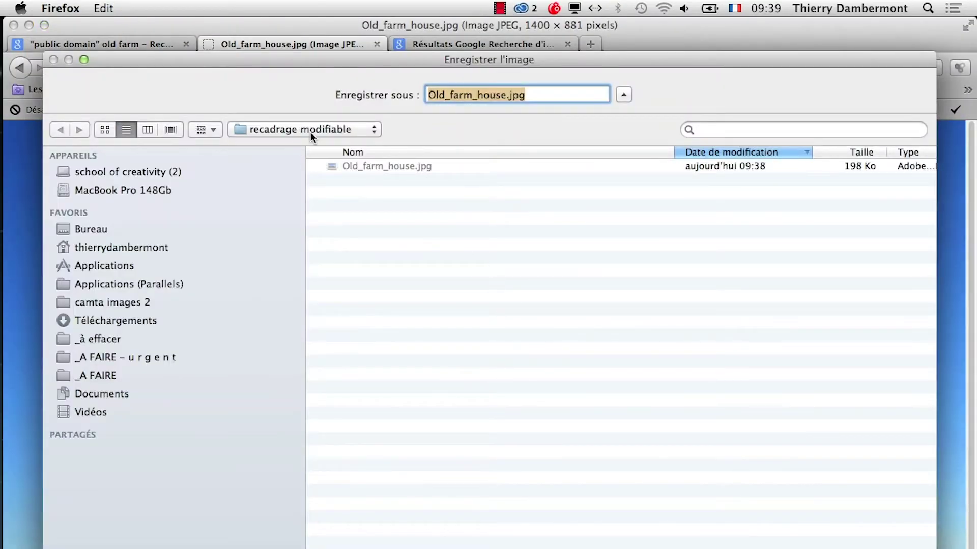
left_click(275, 128)
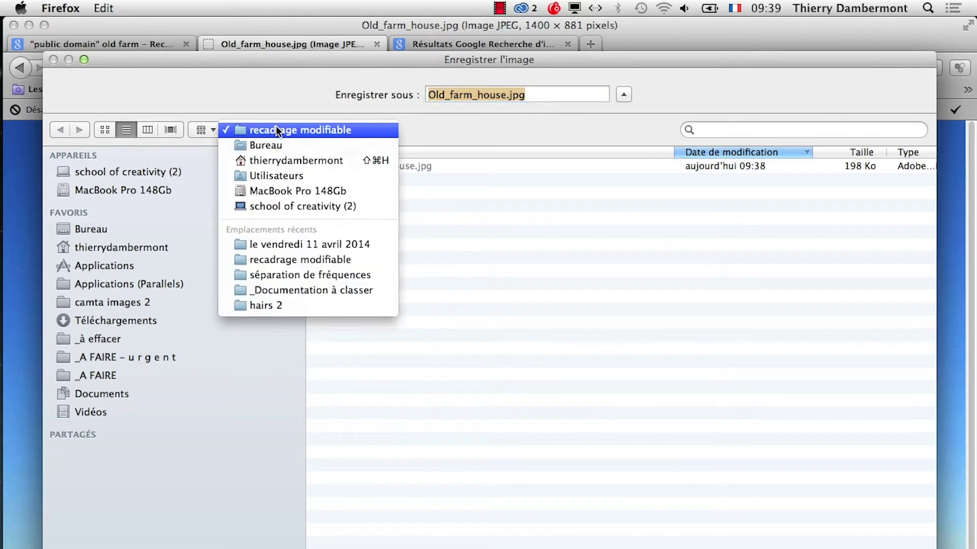
left_click(276, 126)
key("Escape")
key("super+Tab")
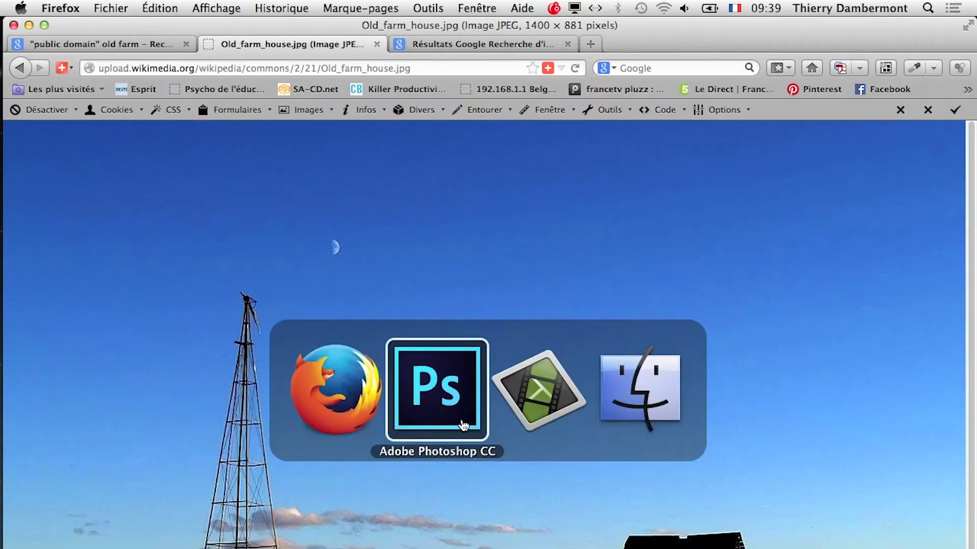
In Photoshop, open Old_farm_house.jpg from the desktop's "recadrage modifiable" folder and display it in full-screen mode with the menu bar
left_click(270, 102)
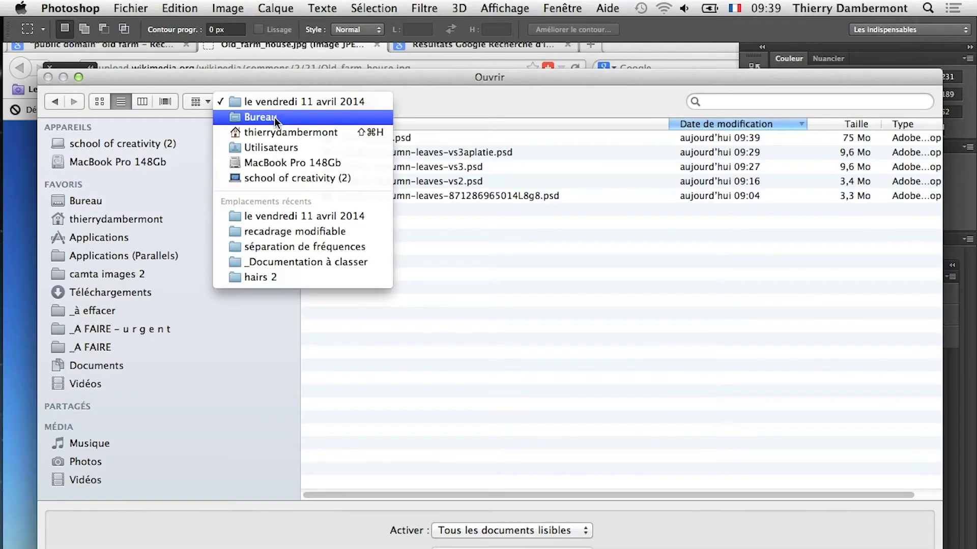
left_click(273, 117)
double_click(365, 153)
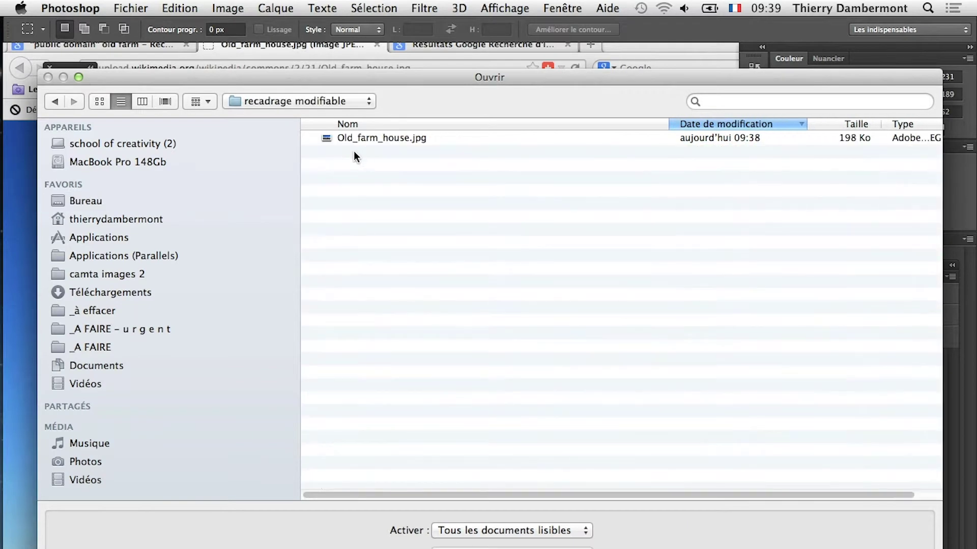
key("Return")
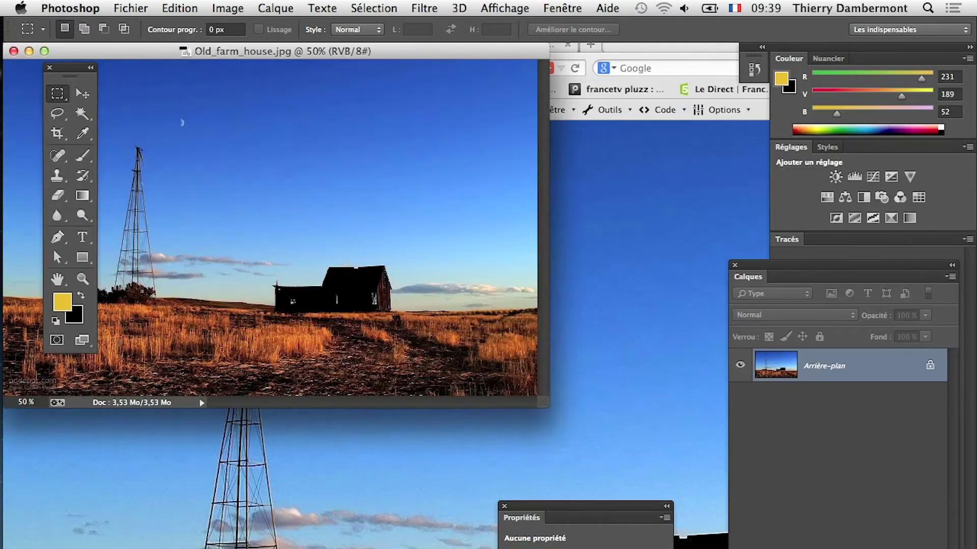
key("f")
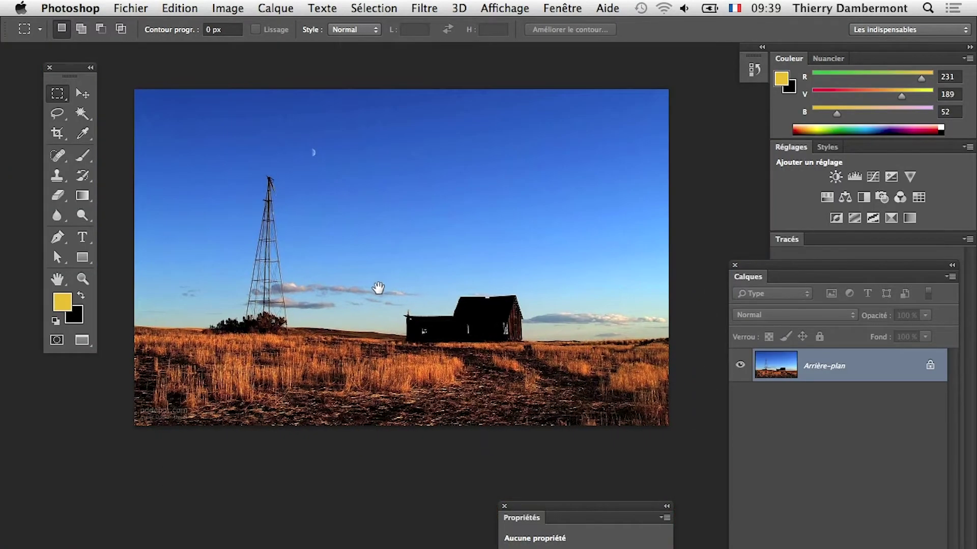
Crop the photo tightly around the farm house, excluding the windmill tower and most of the sky
left_click(60, 136)
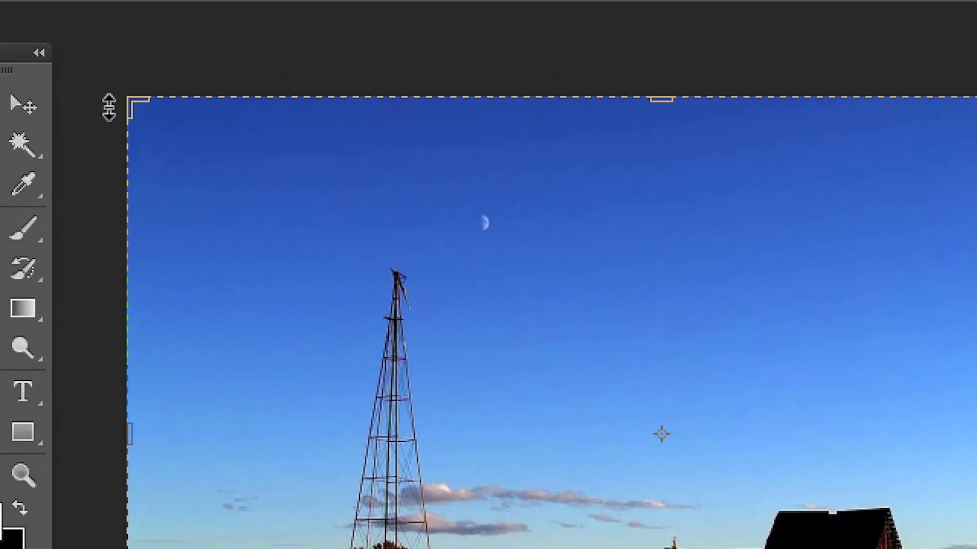
left_click_drag(127, 98, 602, 308)
left_click_drag(197, 140, 197, 163)
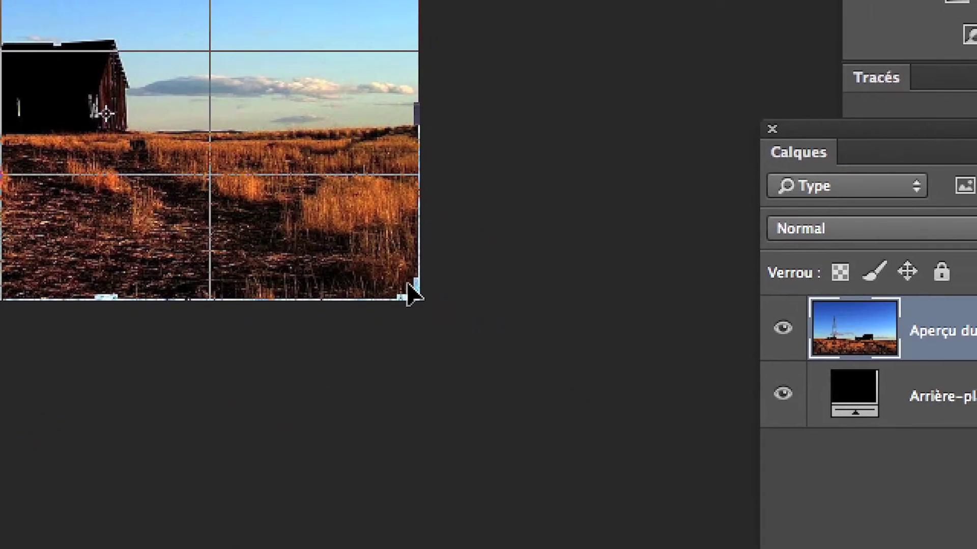
mouse_move(405, 285)
left_mouse_down()
mouse_move(371, 276)
mouse_move(400, 282)
left_mouse_up()
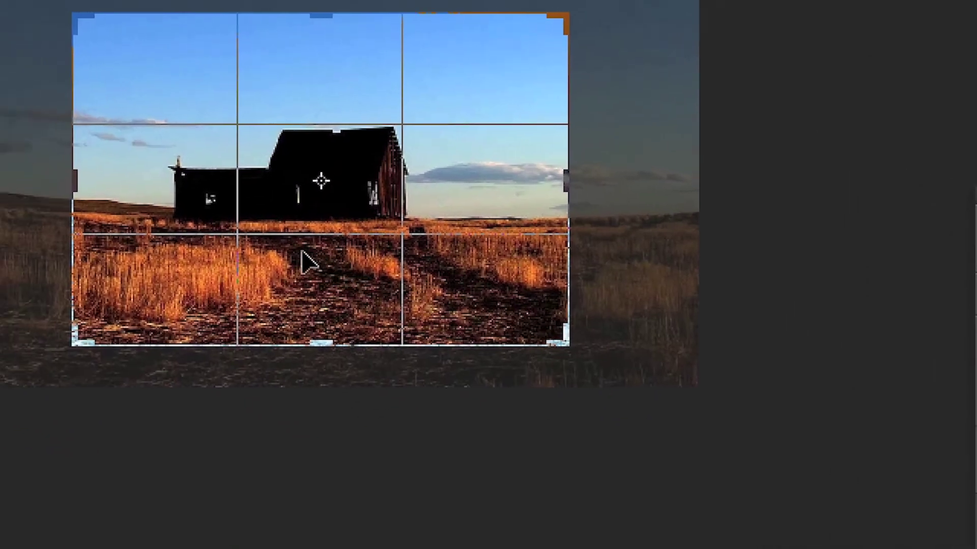
key("Return")
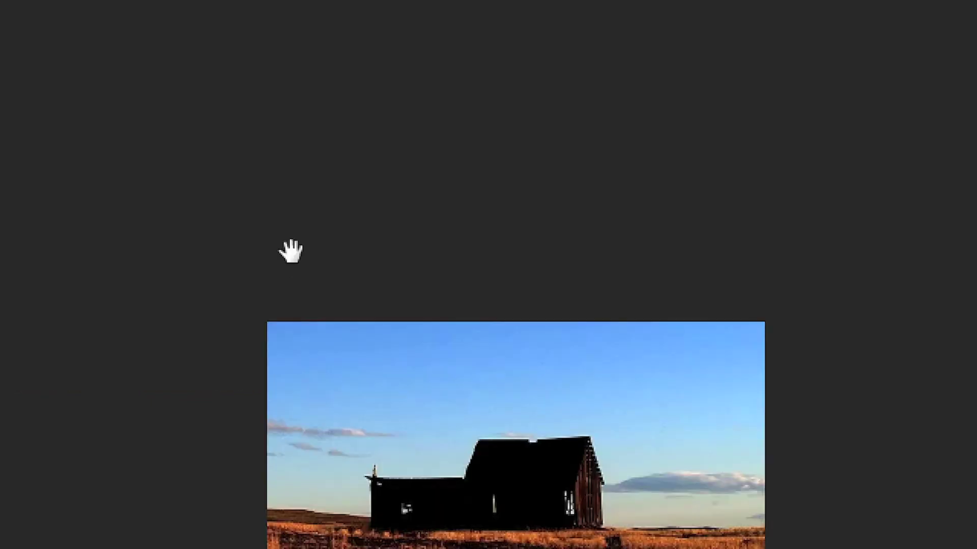
Try to shift the cropped image inside its frame with the Move tool
left_click_drag(300, 255, 276, 185)
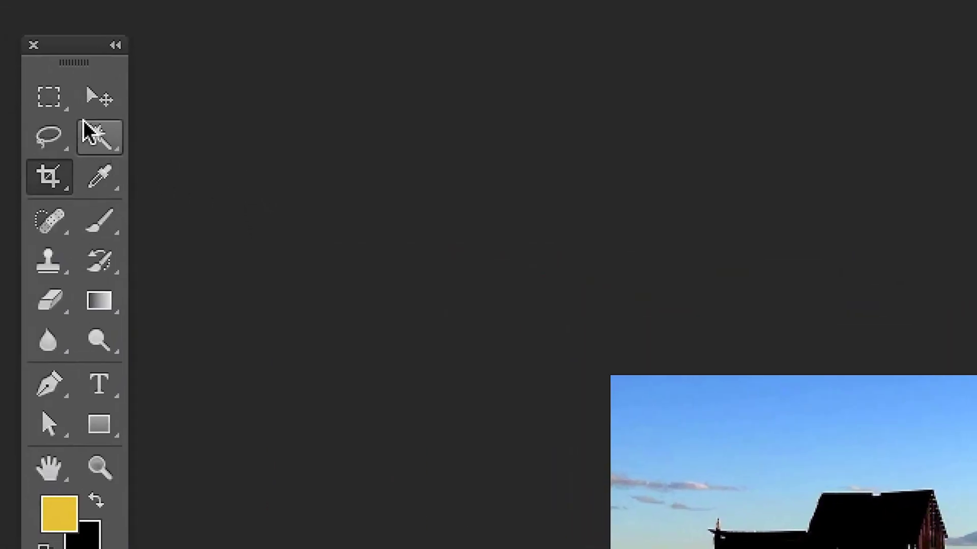
left_click(88, 108)
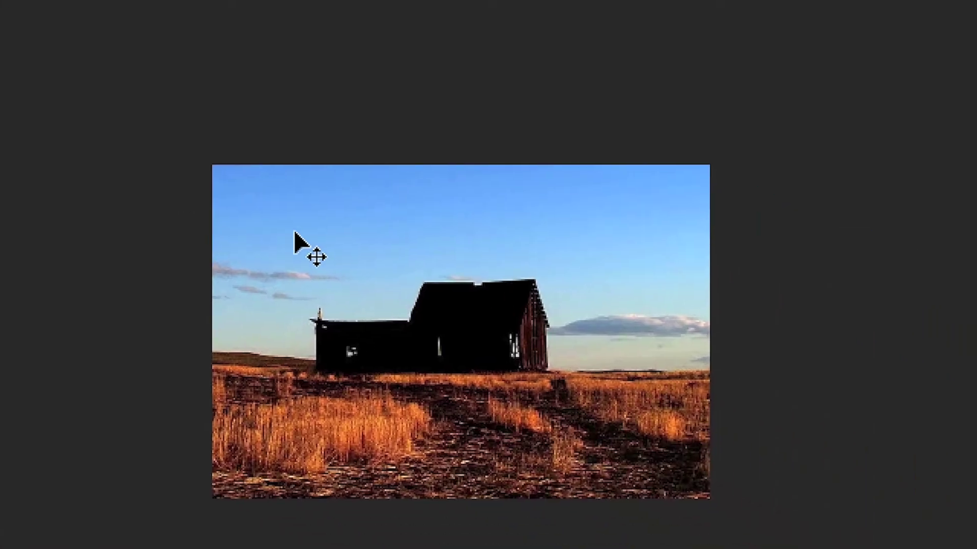
left_click_drag(625, 396, 657, 432)
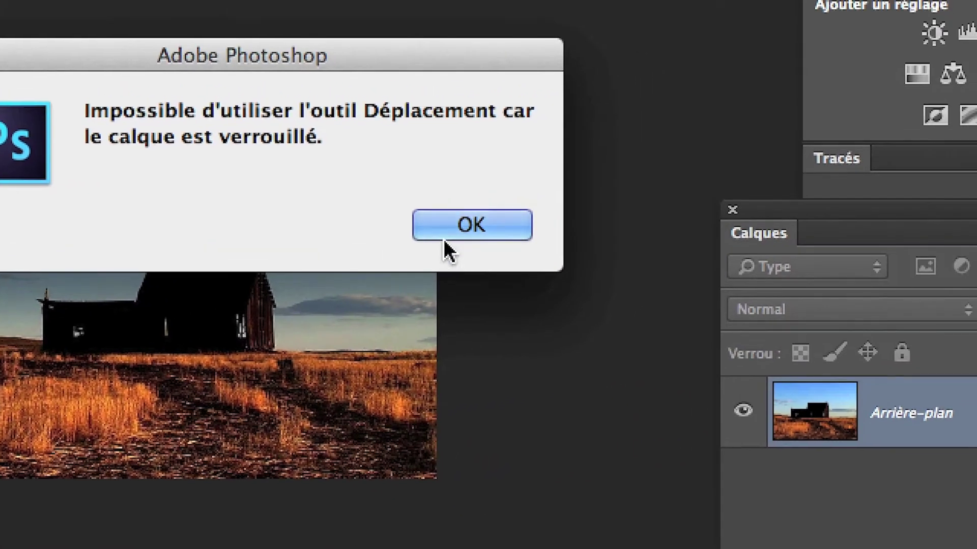
left_click(630, 202)
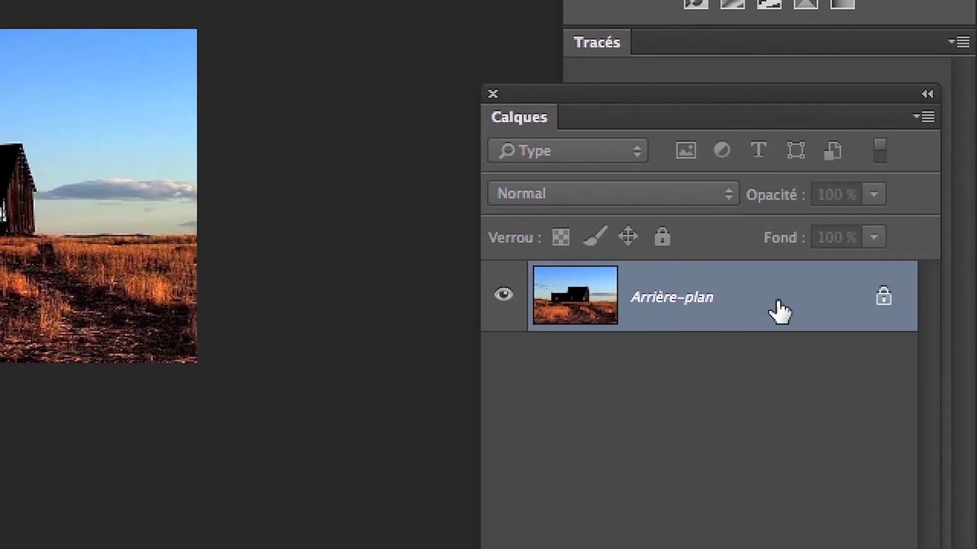
Convert the locked background into a regular layer and move it about 0.14 cm left and 0.41 cm down within the canvas
double_click(779, 312)
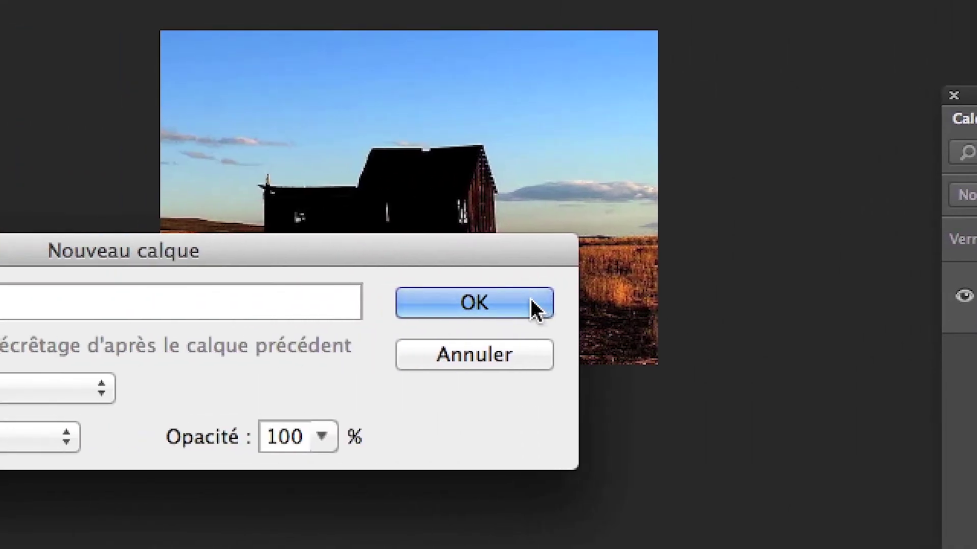
left_click(394, 302)
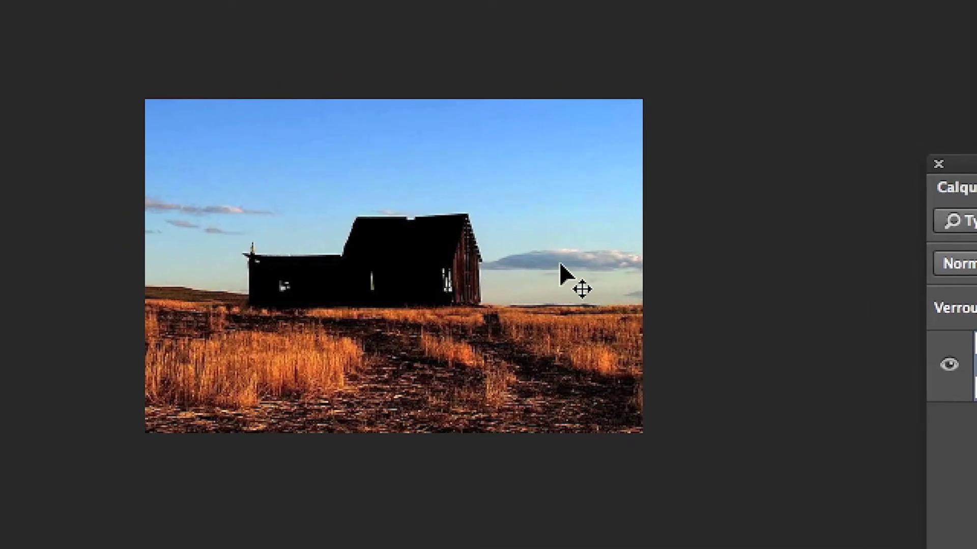
left_click_drag(541, 241, 603, 334)
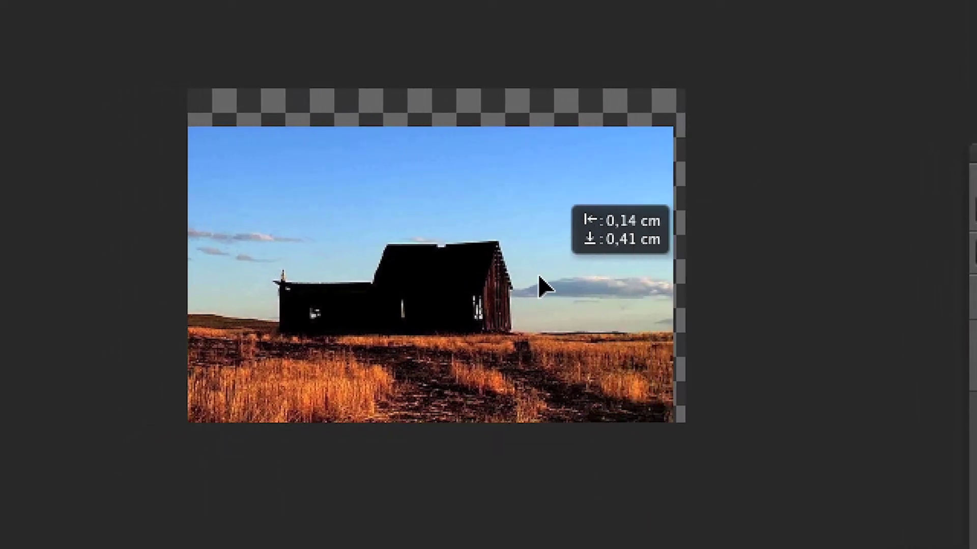
Shift the photo layer further within the canvas, and revert the document to its last saved version
left_click_drag(539, 276, 524, 266)
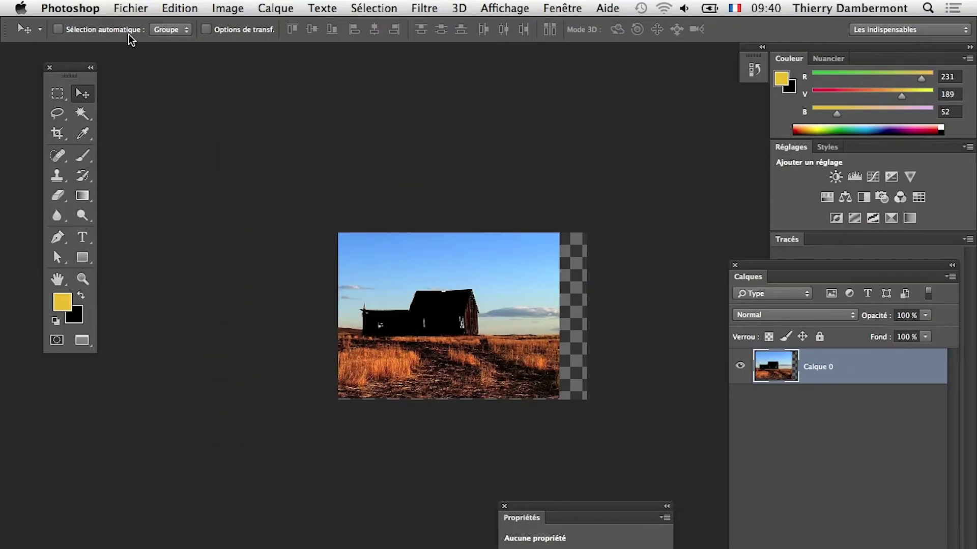
left_click(130, 8)
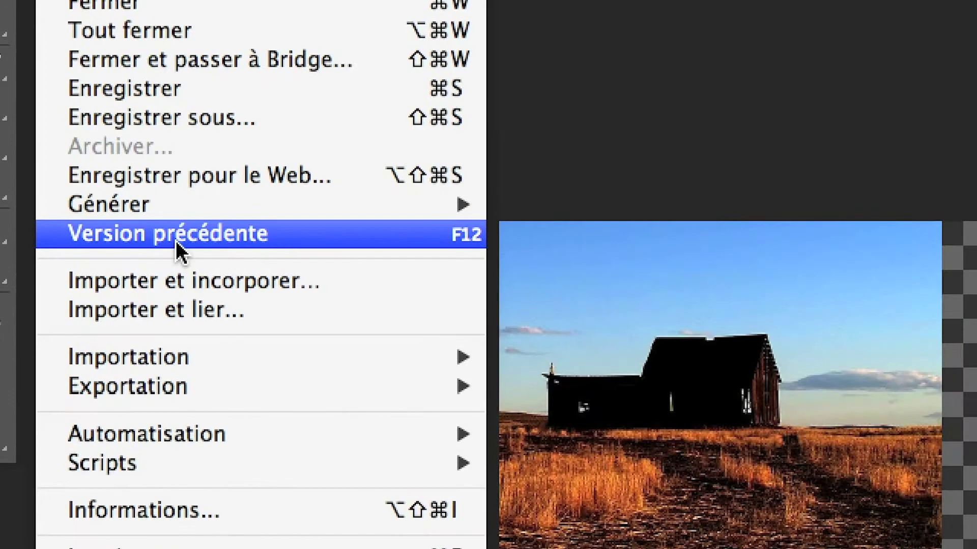
left_click(176, 240)
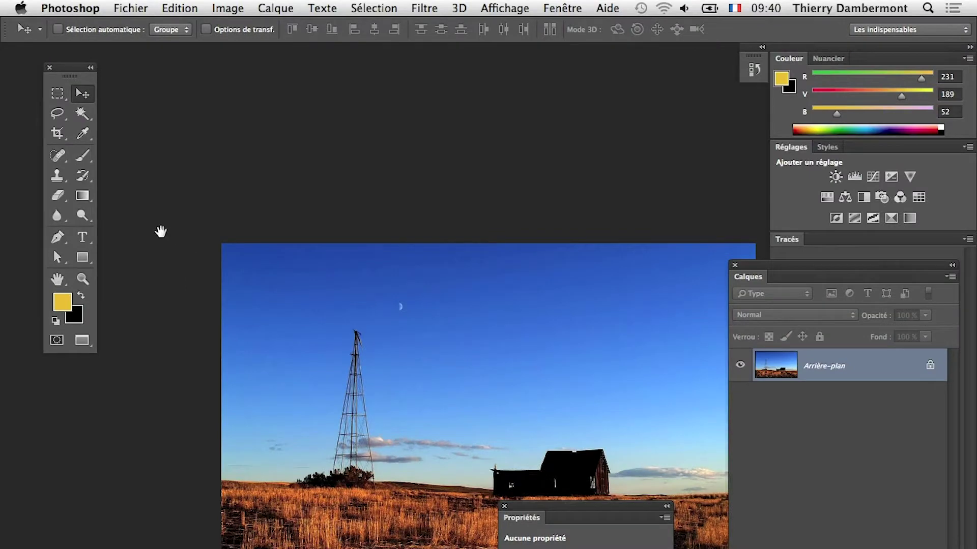
left_click_drag(431, 358, 356, 229)
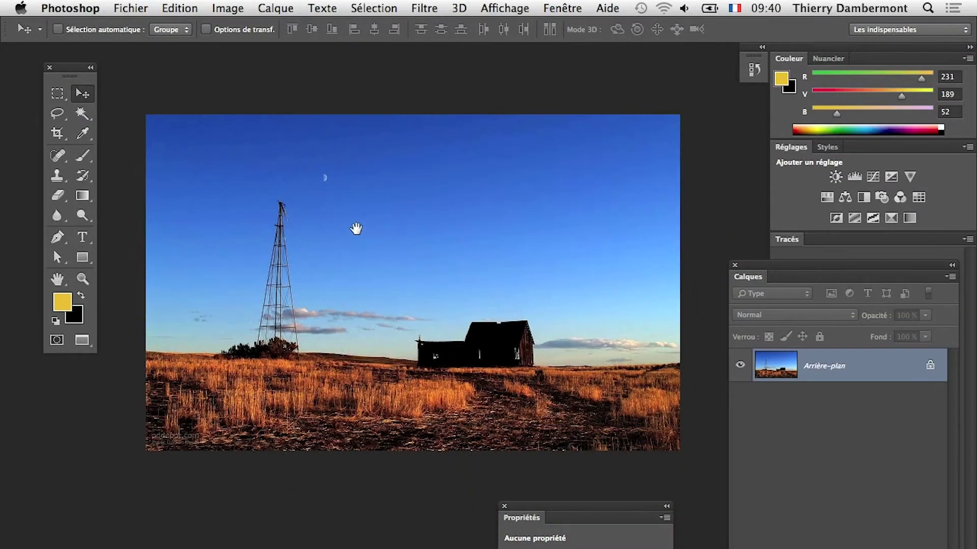
Crop the photo around the farm house, excluding the windmill tower, with deletion of cropped pixels turned off
left_click(64, 139)
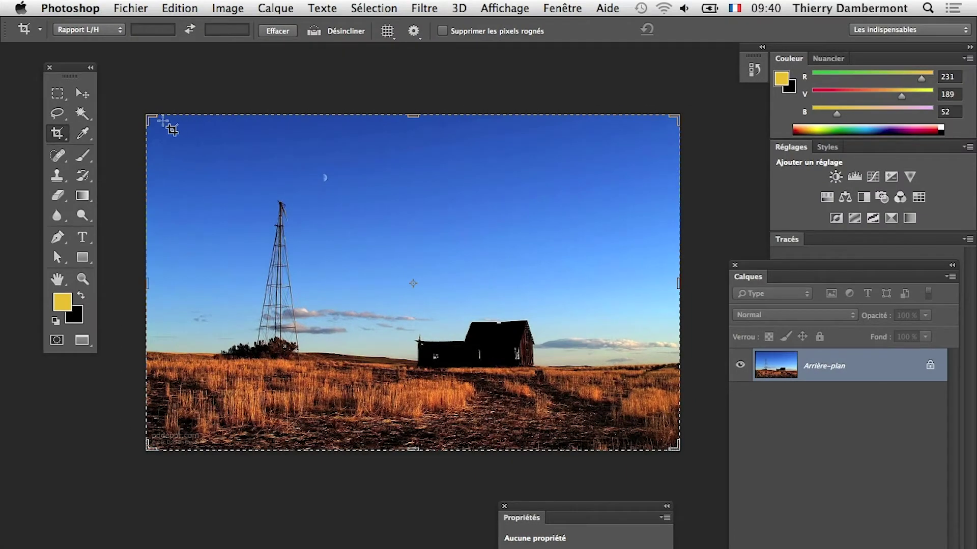
left_click_drag(147, 116, 262, 191)
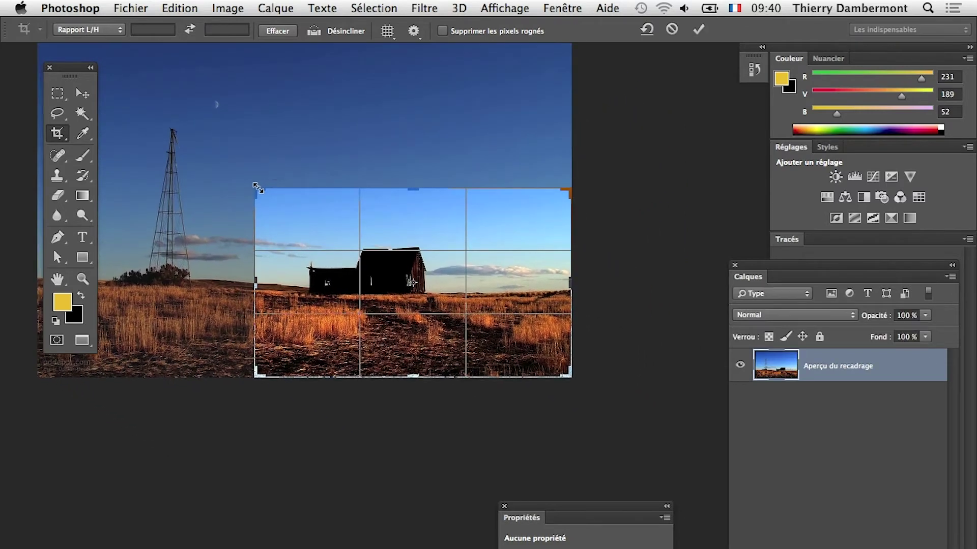
left_click_drag(563, 373, 507, 363)
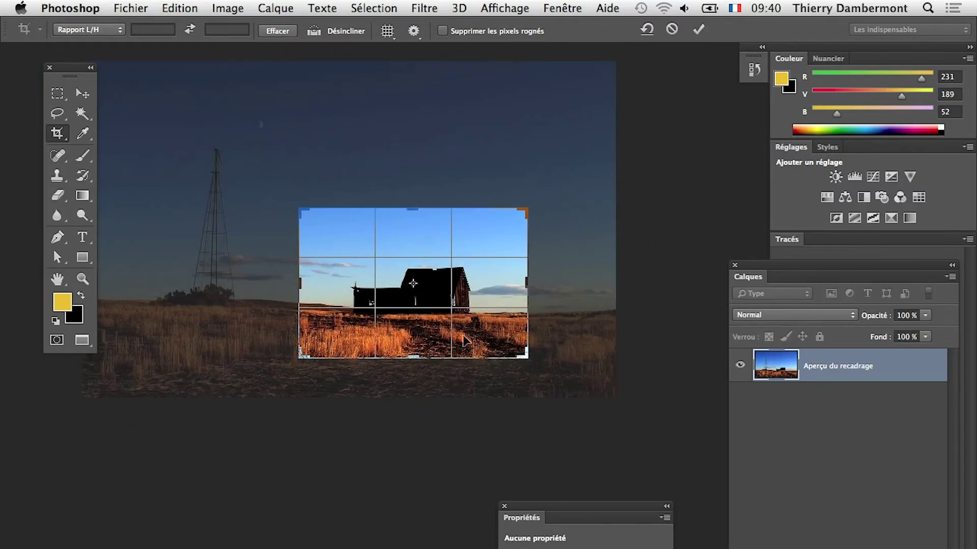
key("Return")
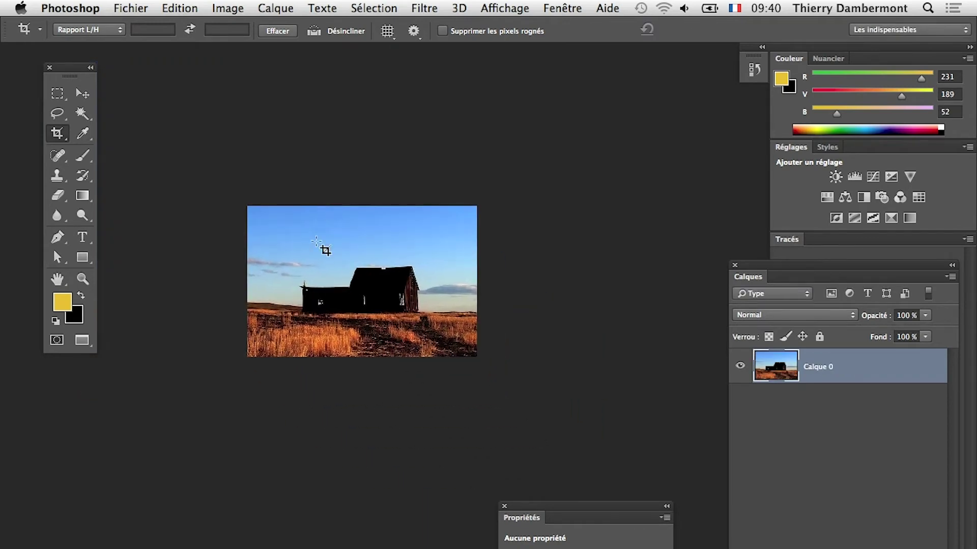
key("super+0")
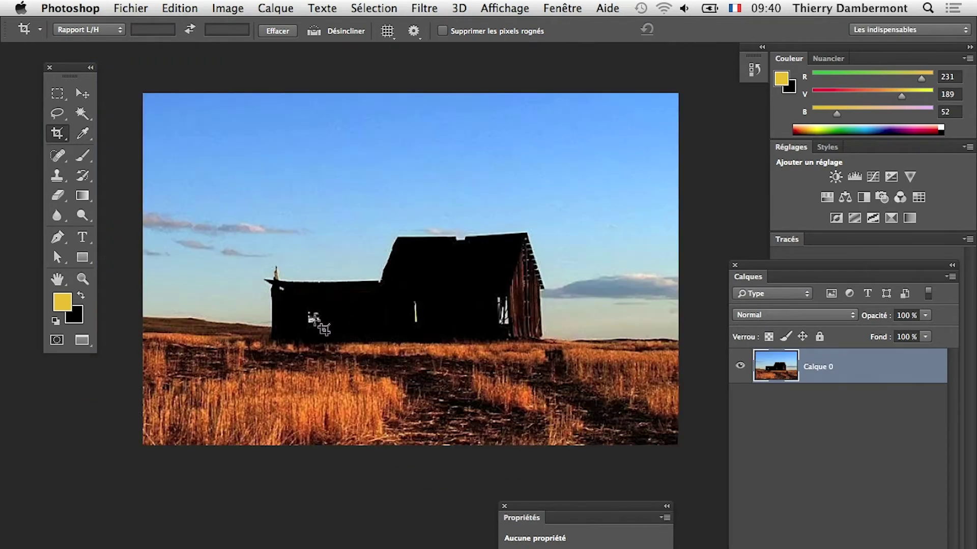
Reposition the image inside the cropped frame with the Move tool, leaving the farm house near the frame's centre
left_click(80, 96)
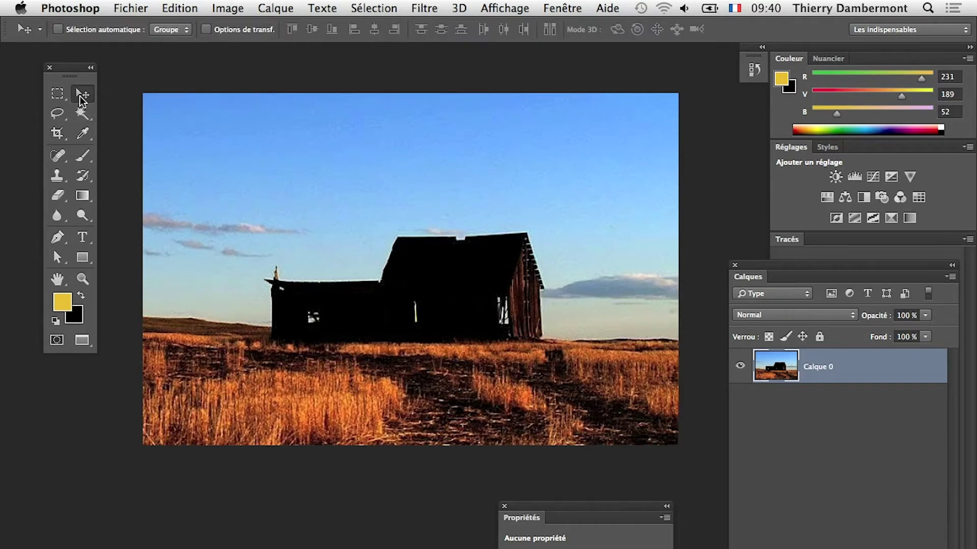
left_click_drag(198, 138, 377, 163)
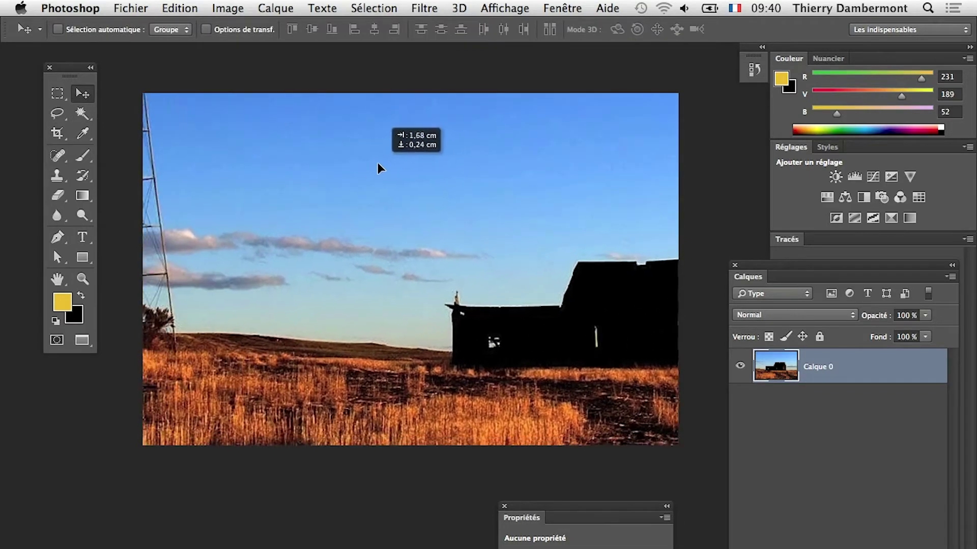
left_click_drag(275, 204, 510, 268)
left_click_drag(593, 357, 387, 247)
left_click_drag(626, 338, 265, 282)
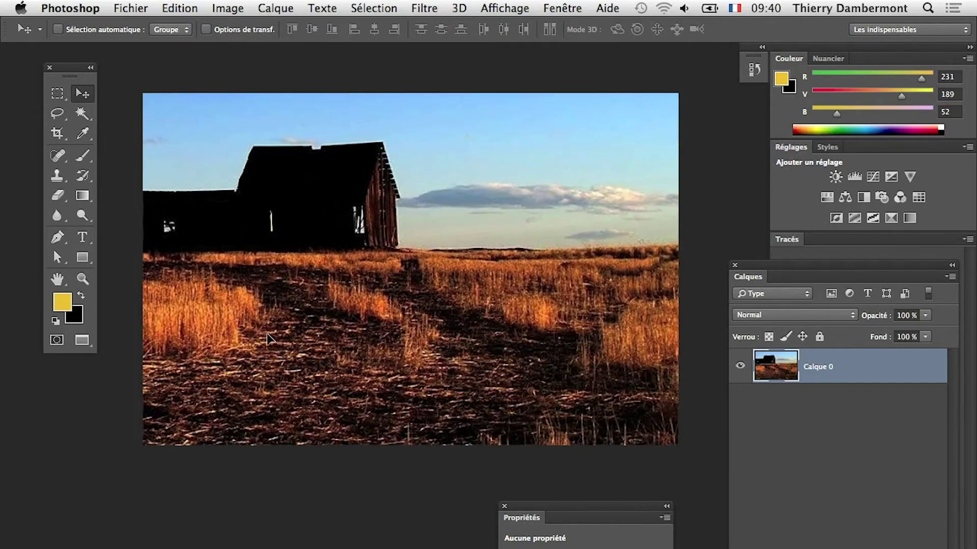
left_click_drag(264, 333, 324, 236)
left_click_drag(250, 311, 404, 442)
left_click_drag(391, 316, 401, 451)
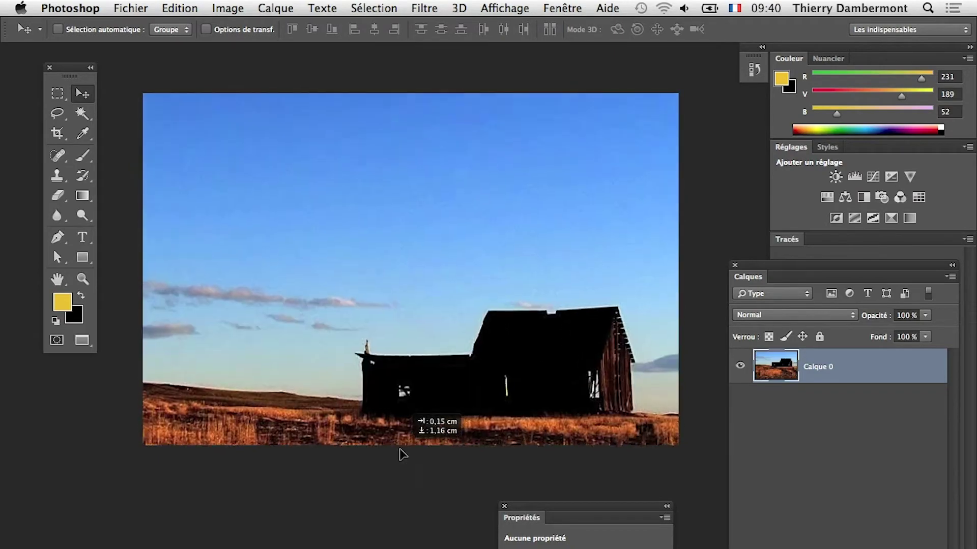
left_click_drag(319, 340, 370, 333)
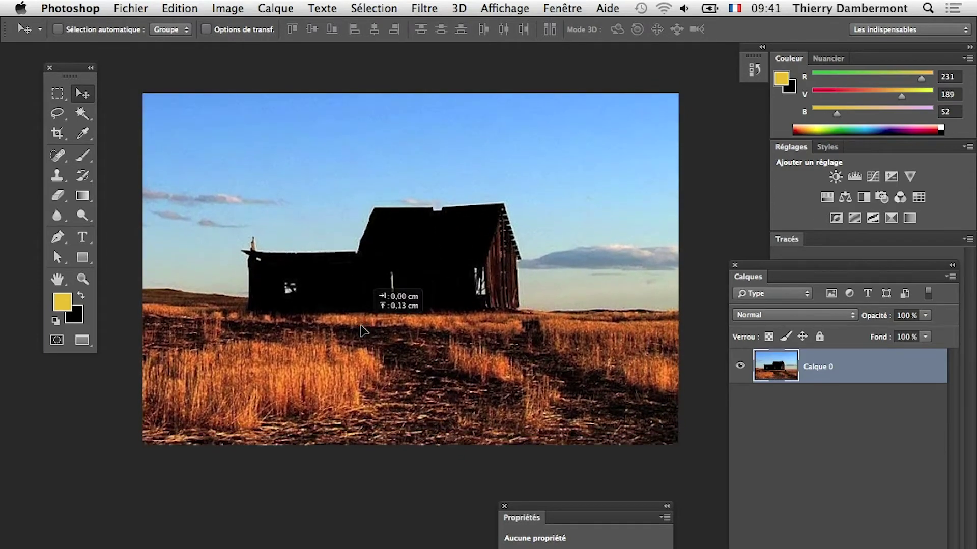
Activate the Crop tool to show its cropped-pixel deletion option, and close the photo without saving
left_click(58, 134)
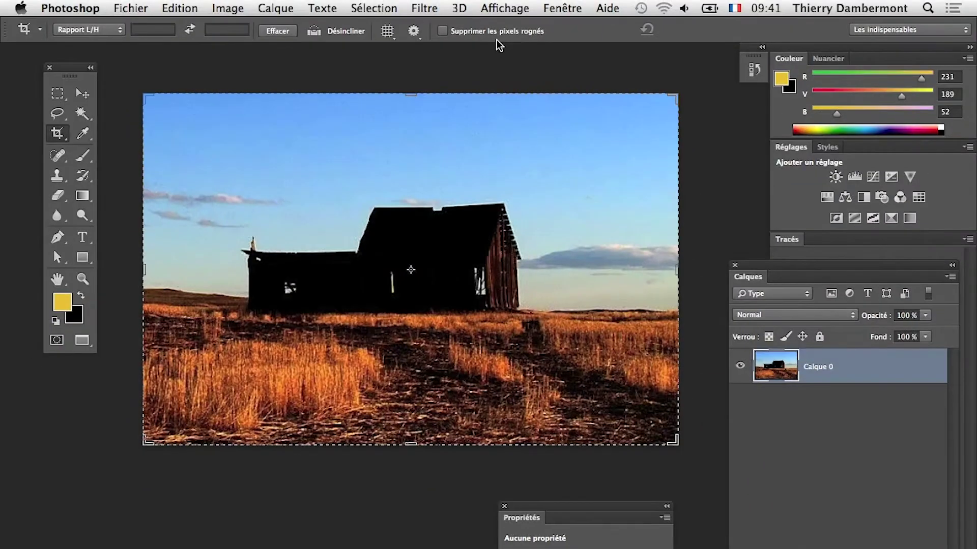
key("super+q")
left_click(444, 274)
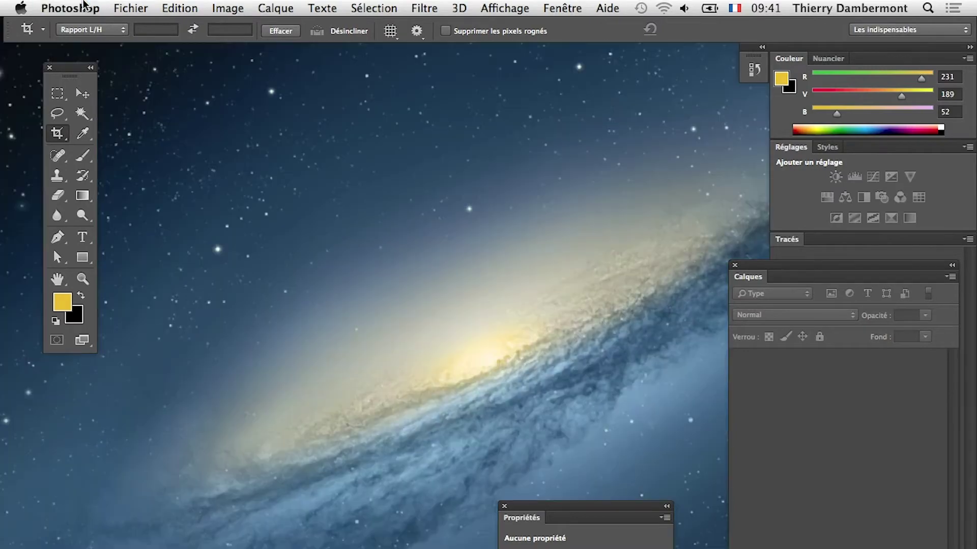
Reopen Old_farm_house.jpg from the recent files and display it in full-screen mode with the menu bar
left_click(131, 8)
mouse_move(169, 98)
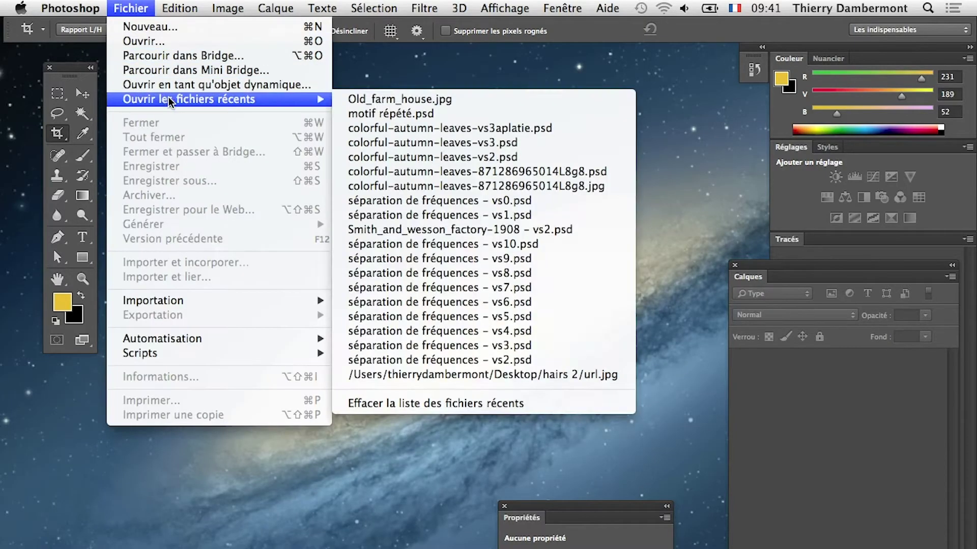
left_click(405, 104)
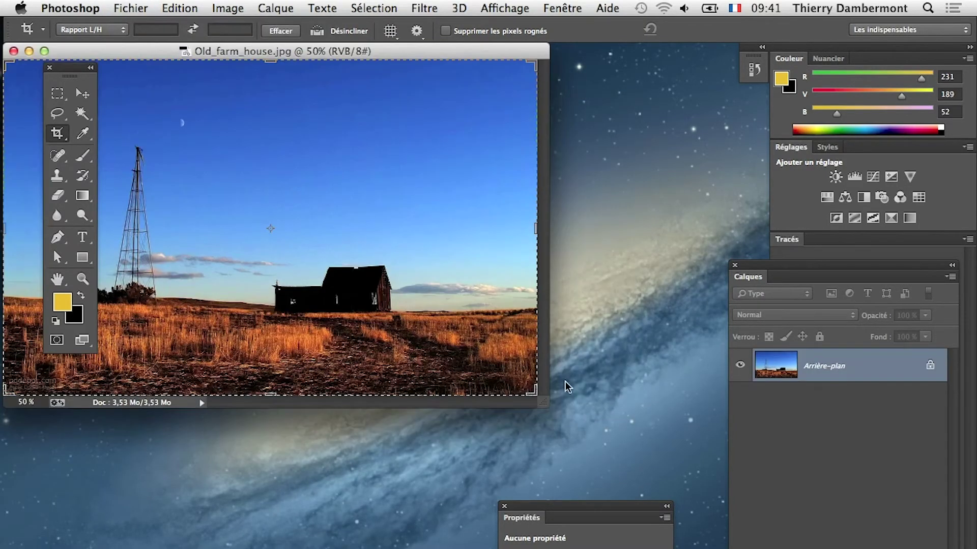
key("f")
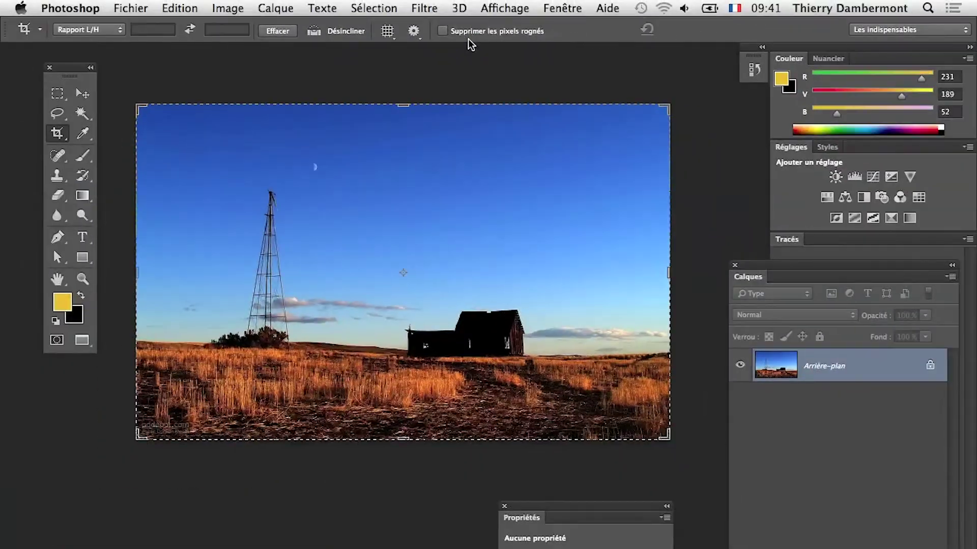
Crop the reopened photo around the farm house without the windmill tower, leaving cropped-pixel deletion off
left_click_drag(135, 105, 254, 174)
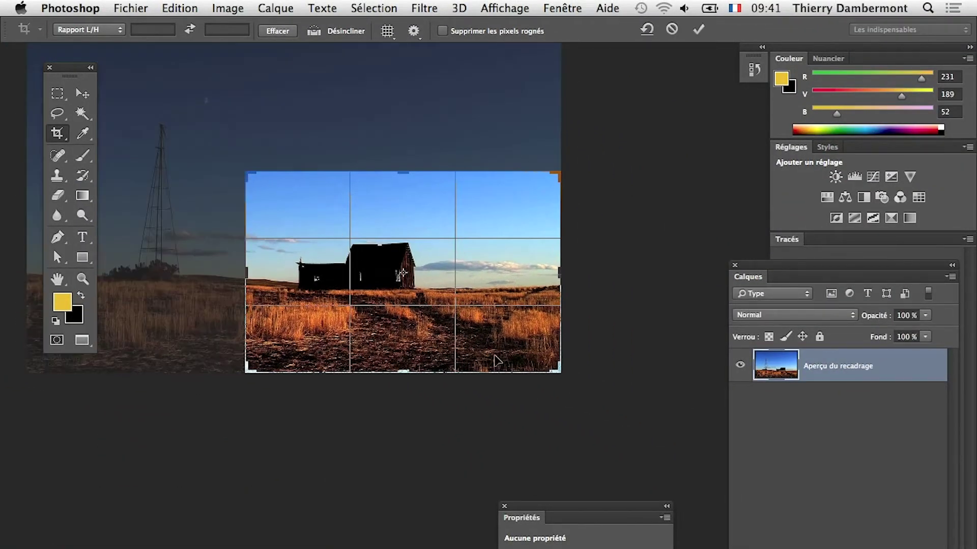
left_click_drag(556, 373, 510, 354)
key("Return")
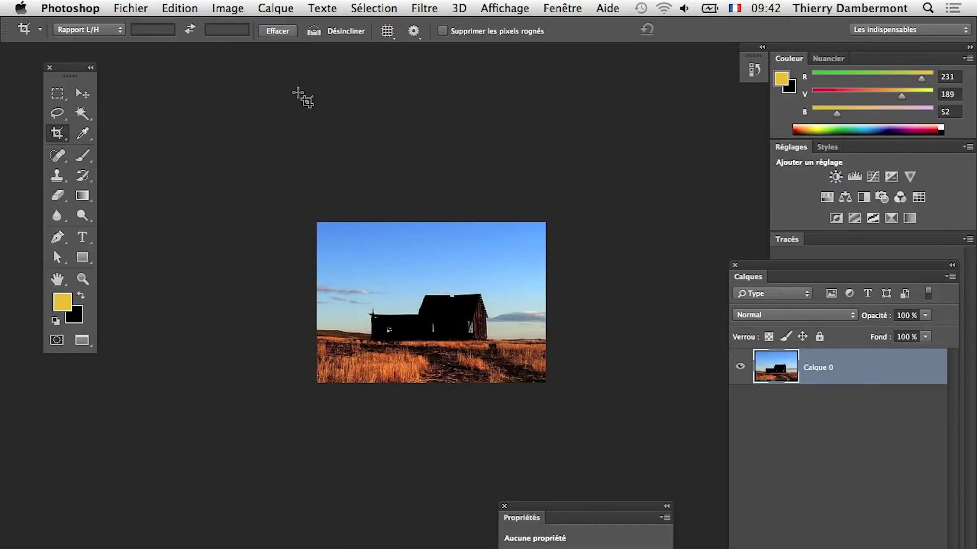
Close the cropped farm house photo without saving it
left_click(131, 8)
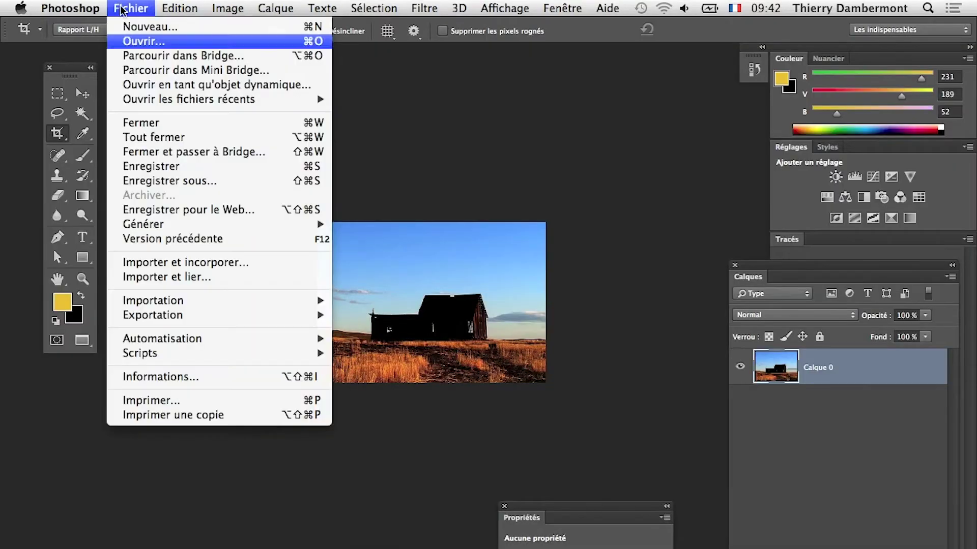
left_click(279, 448)
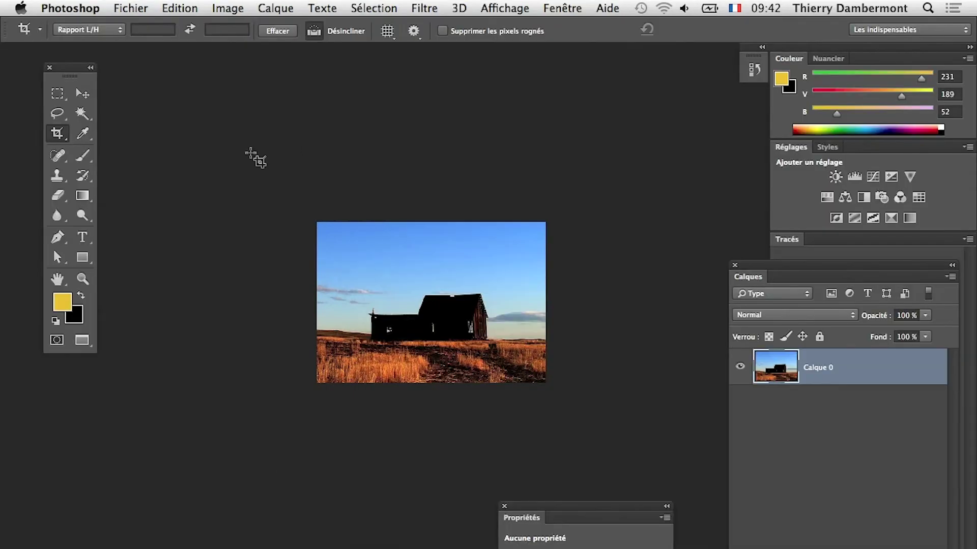
key("super+q")
left_click(448, 275)
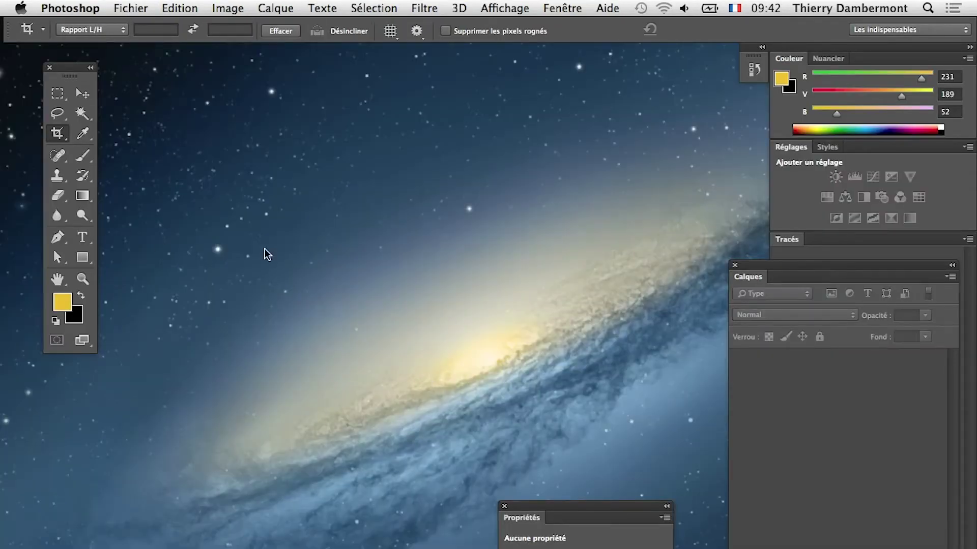
In Firefox, find the Oregon Farm House Pan photo in the "public domain" old farm image results and open it full size in a new tab
key("super+Tab")
left_click(104, 44)
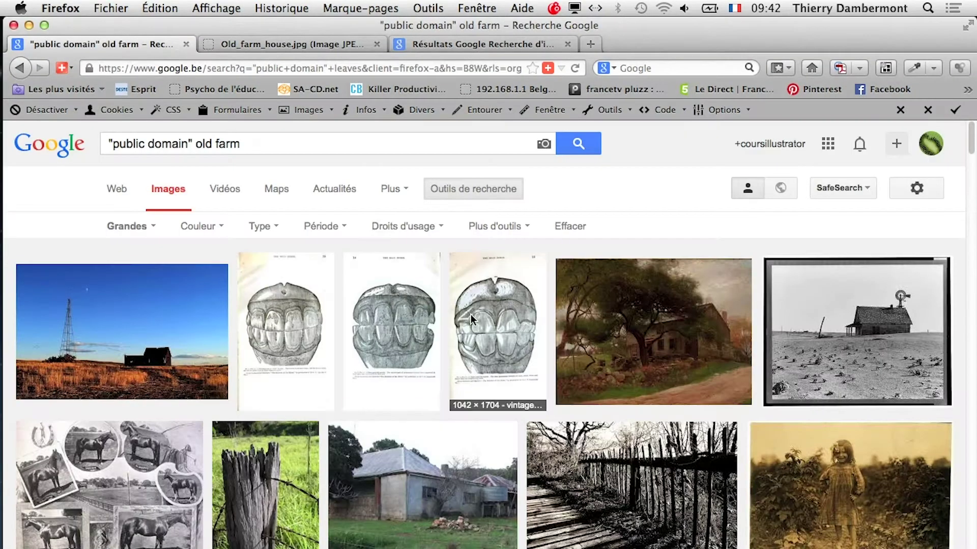
scroll(470, 319, "down", 5)
scroll(557, 417, "down", 5)
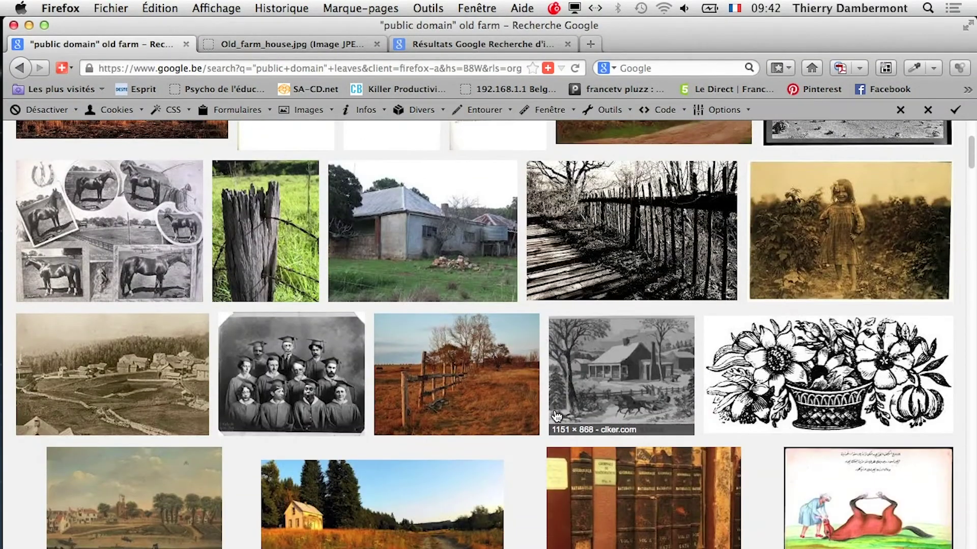
scroll(557, 417, "down", 7)
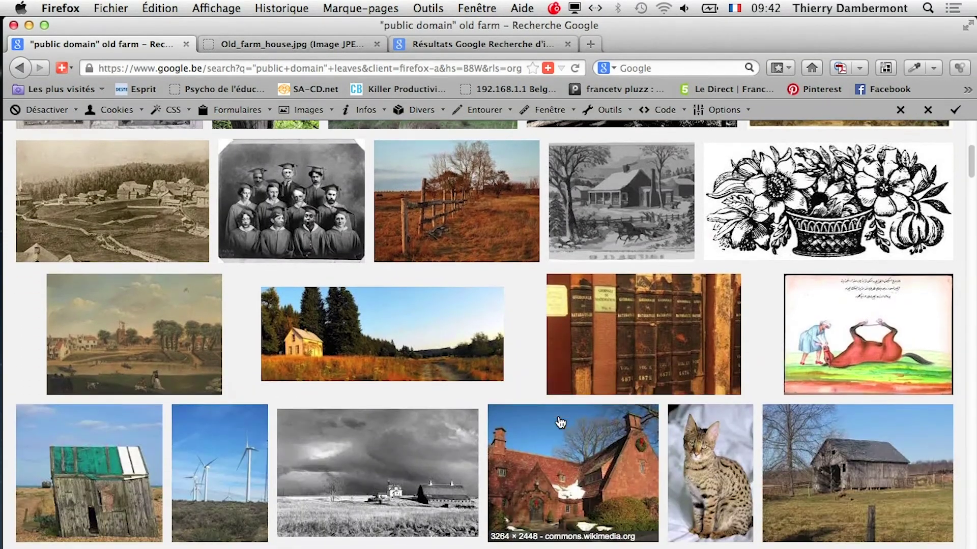
scroll(559, 424, "down", 4)
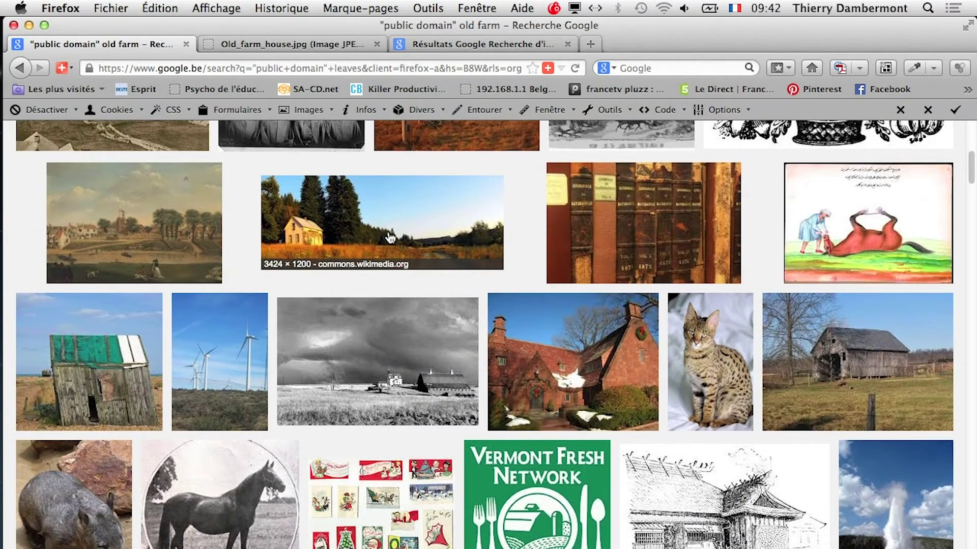
right_click(389, 233)
left_click(411, 242)
key("ctrl+Tab")
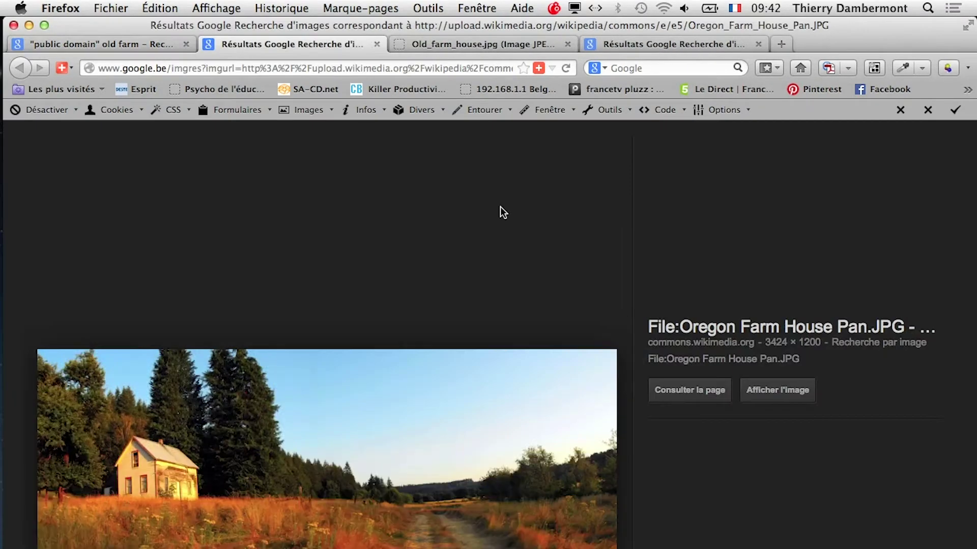
left_click(796, 395)
Save Oregon_Farm_House_Pan.JPG into a new Desktop folder named "recadrage forcé"
right_click(483, 439)
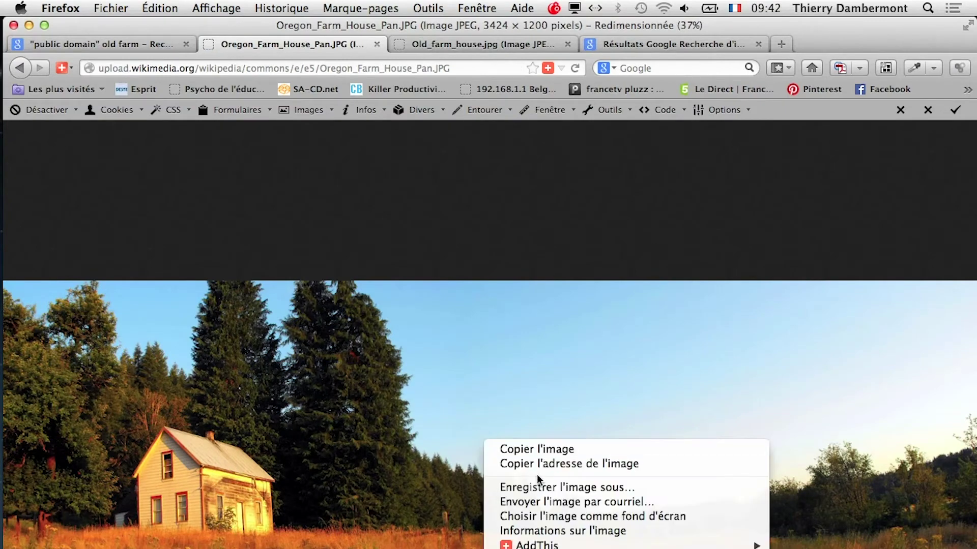
left_click(546, 488)
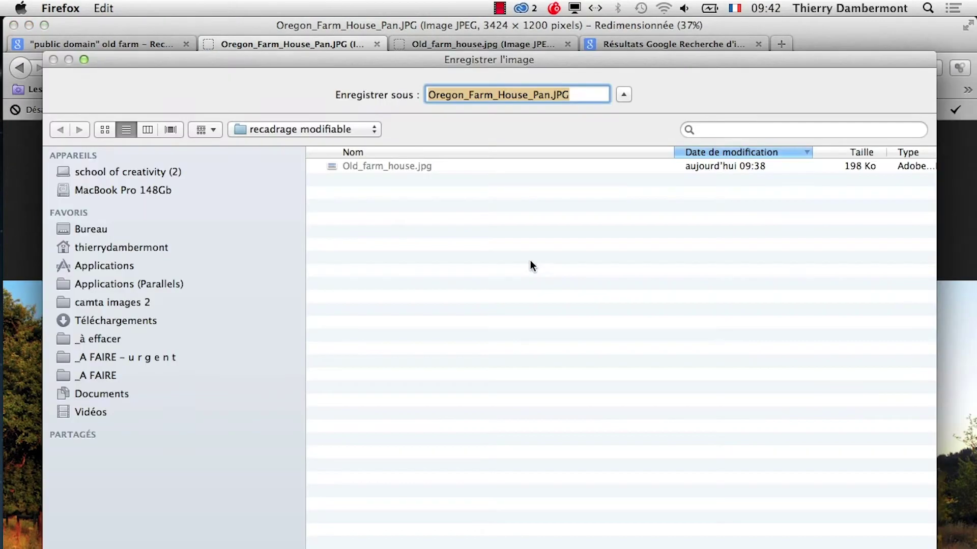
left_click(277, 130)
left_click(270, 150)
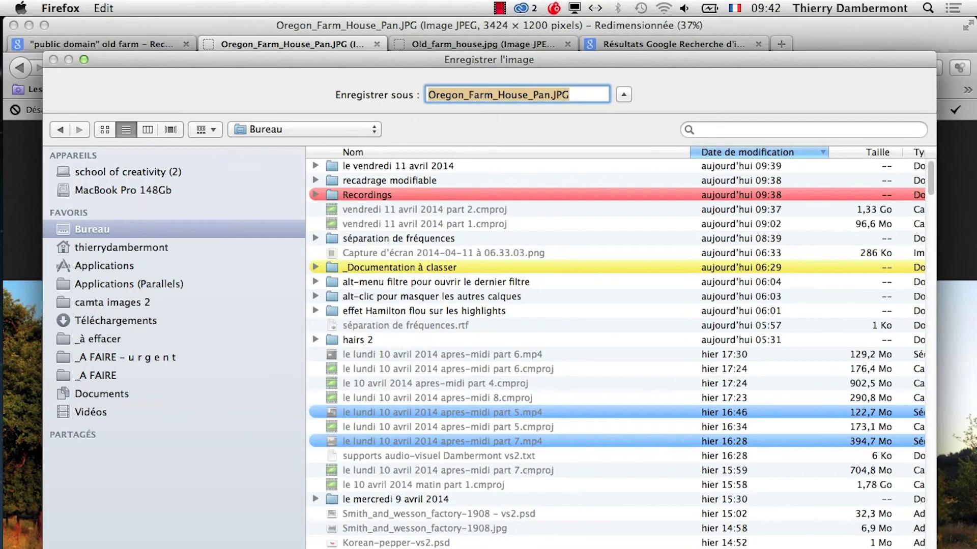
left_click(97, 548)
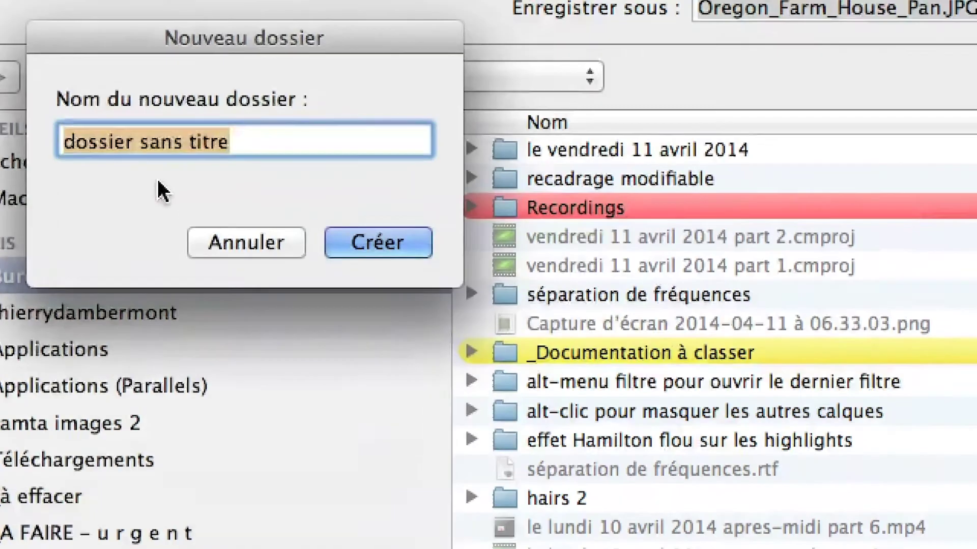
type("recadrage f")
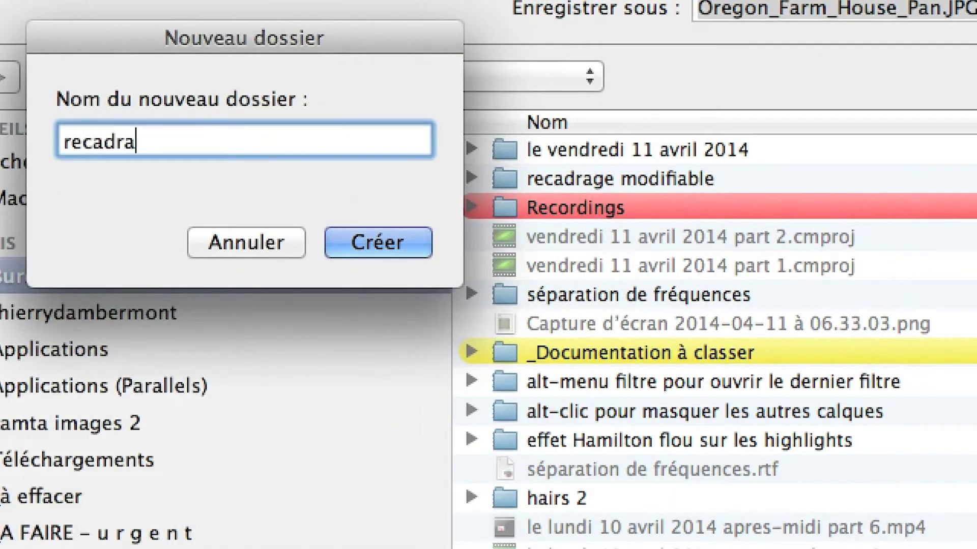
type("orcé")
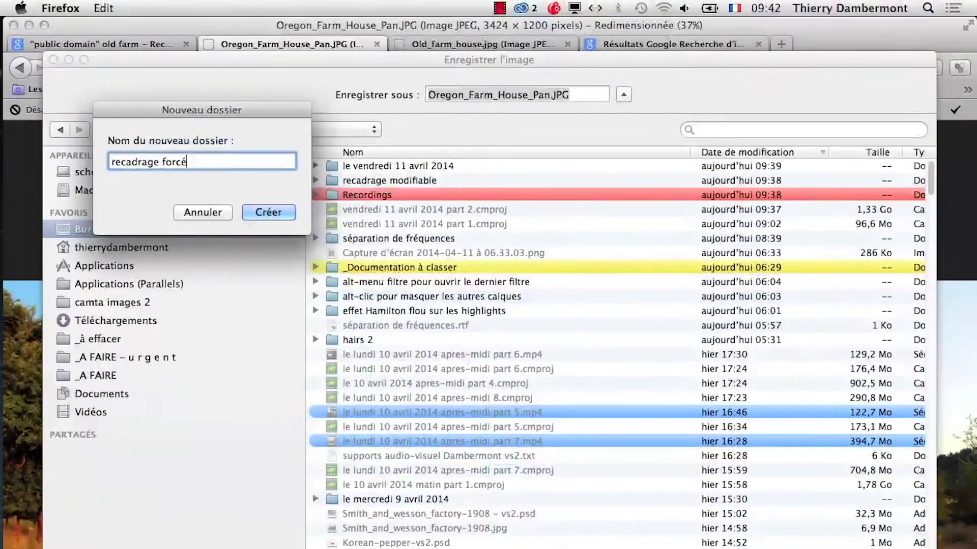
left_click(268, 214)
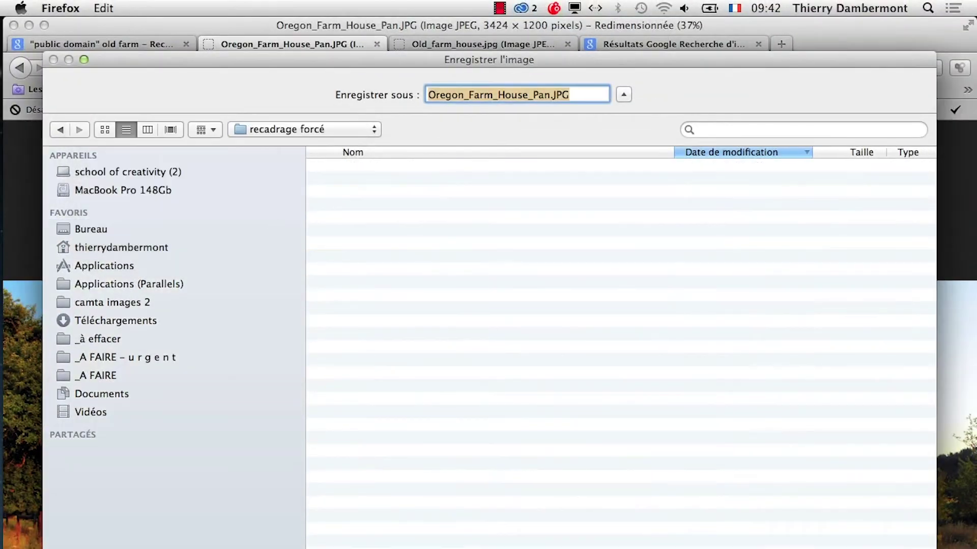
key("Return")
Switch to Photoshop and open Oregon_Farm_House_Pan.JPG from the "recadrage forcé" folder on the Desktop
key("super+Tab")
key("Tab")
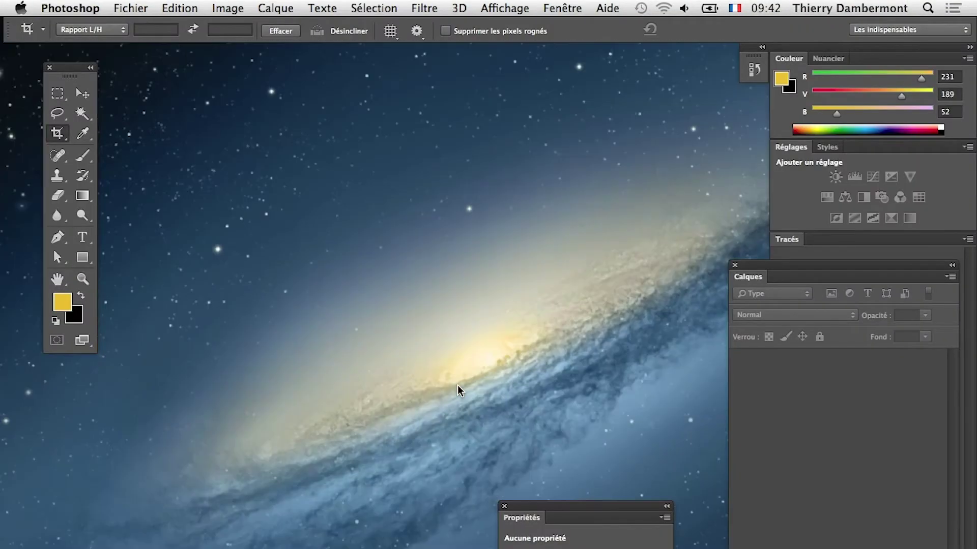
left_click(130, 8)
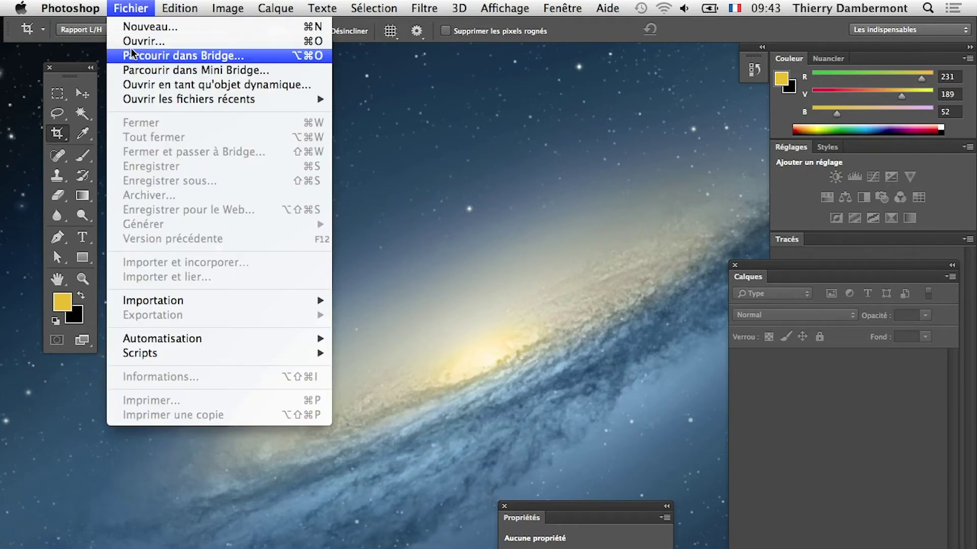
left_click(133, 50)
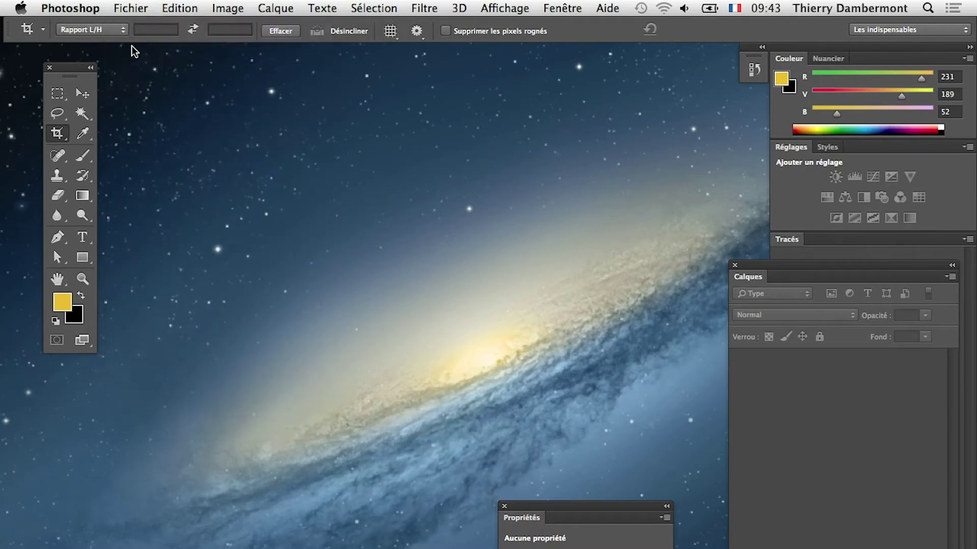
left_click(121, 7)
left_click(129, 41)
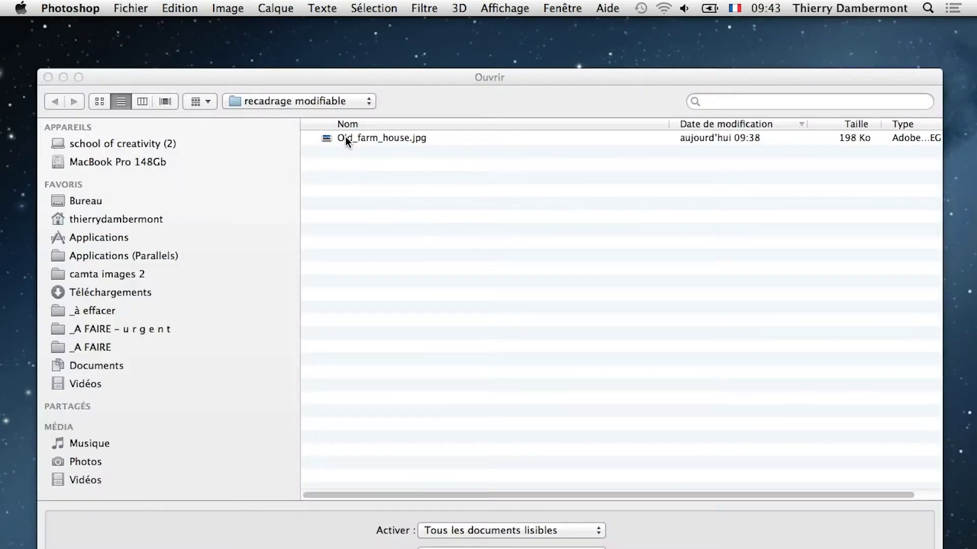
left_click(312, 105)
left_click(307, 118)
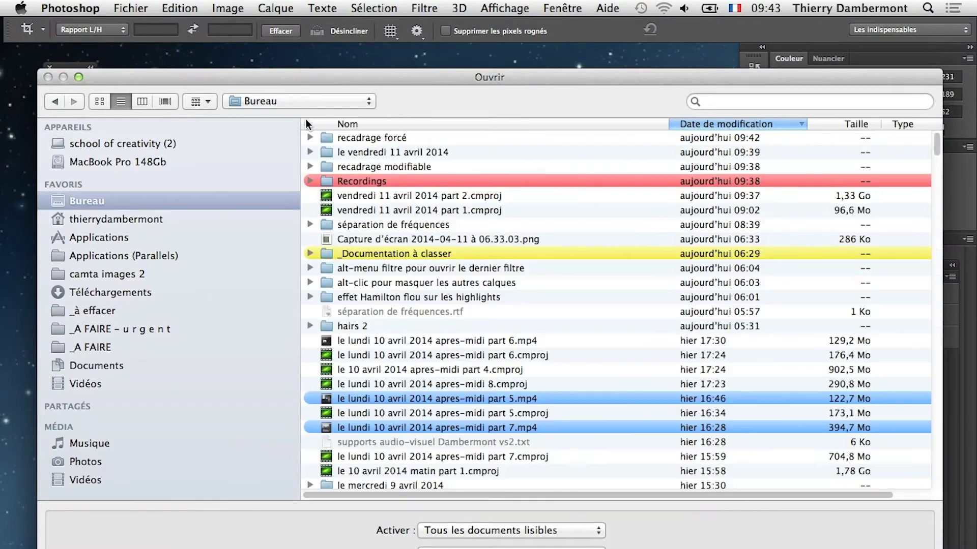
double_click(368, 139)
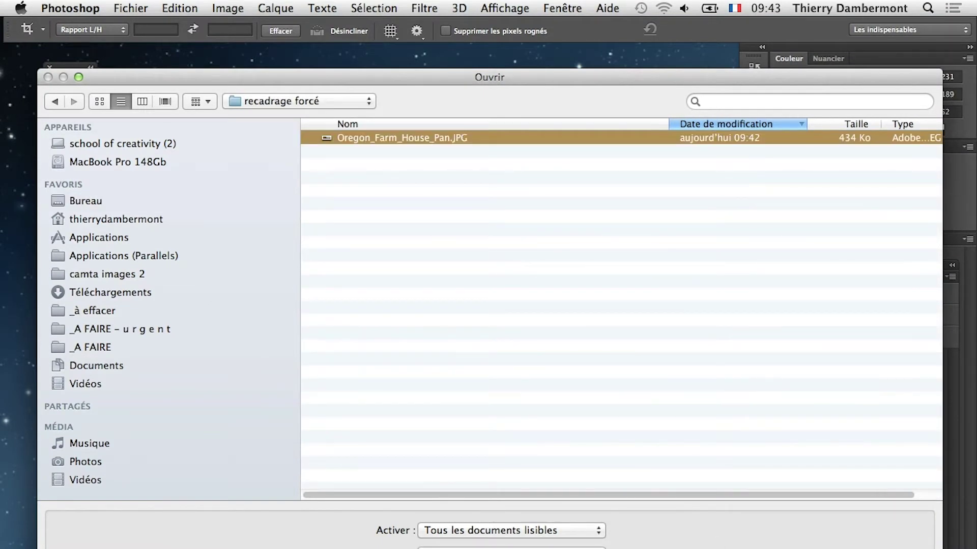
key("Return")
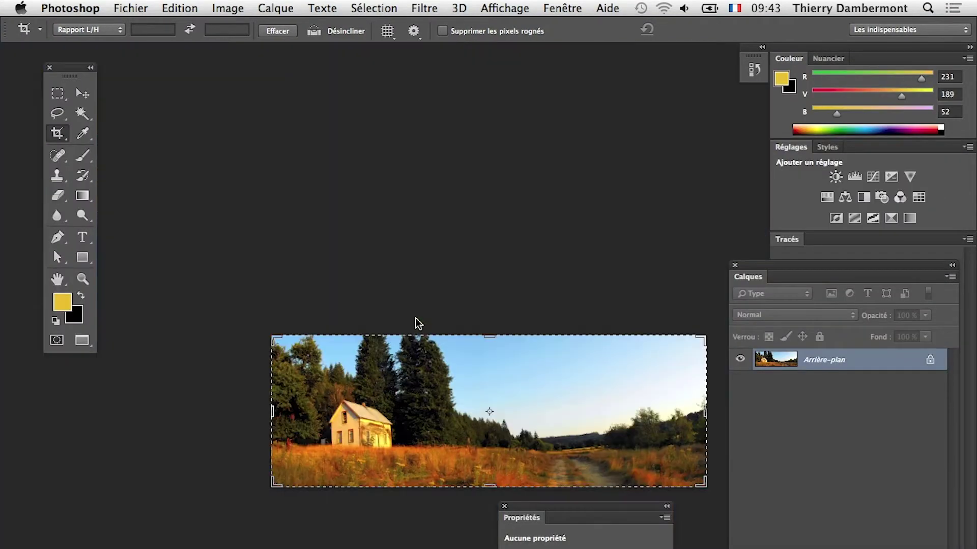
Activate the Crop tool and set its width-to-height ratio to 1 : 1
left_click_drag(398, 359, 336, 265)
left_click(63, 96)
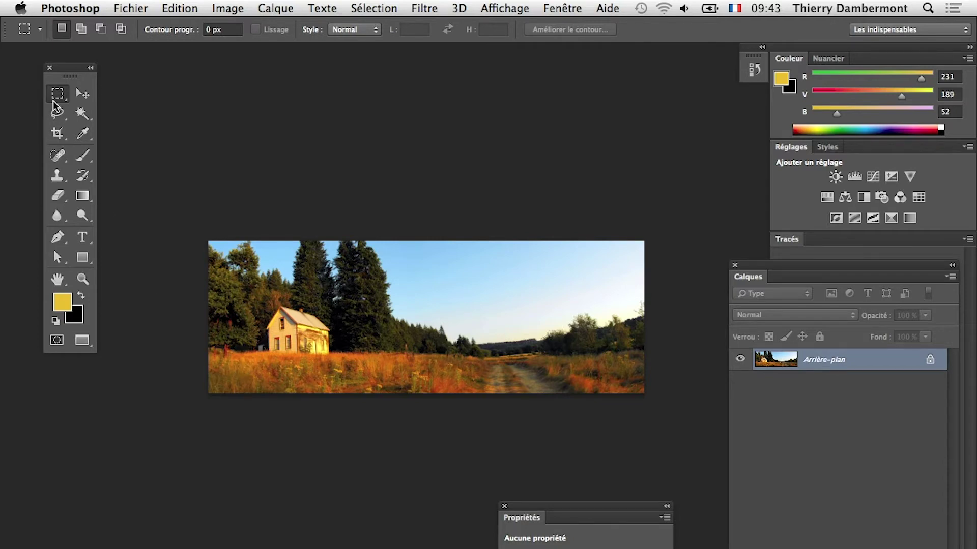
left_click(51, 137)
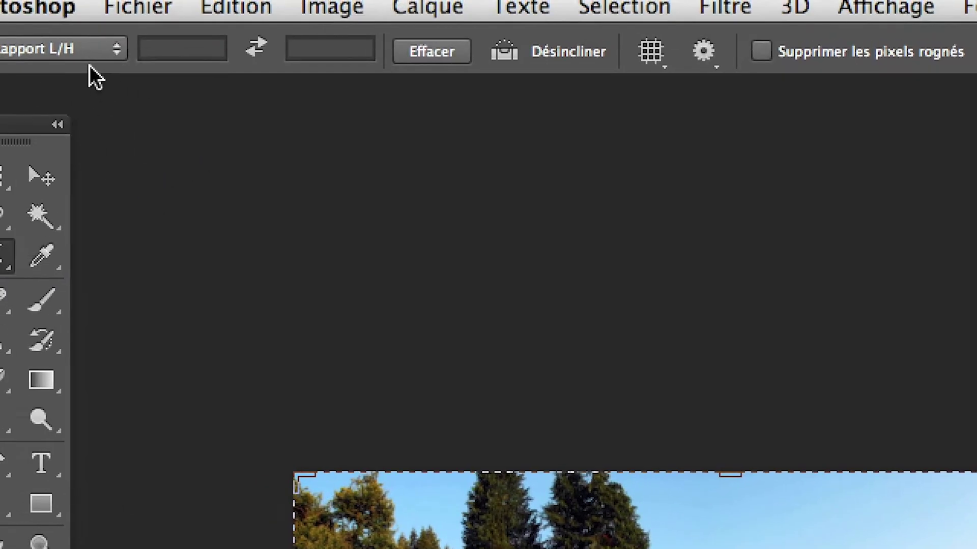
left_click_drag(67, 88, 103, 83)
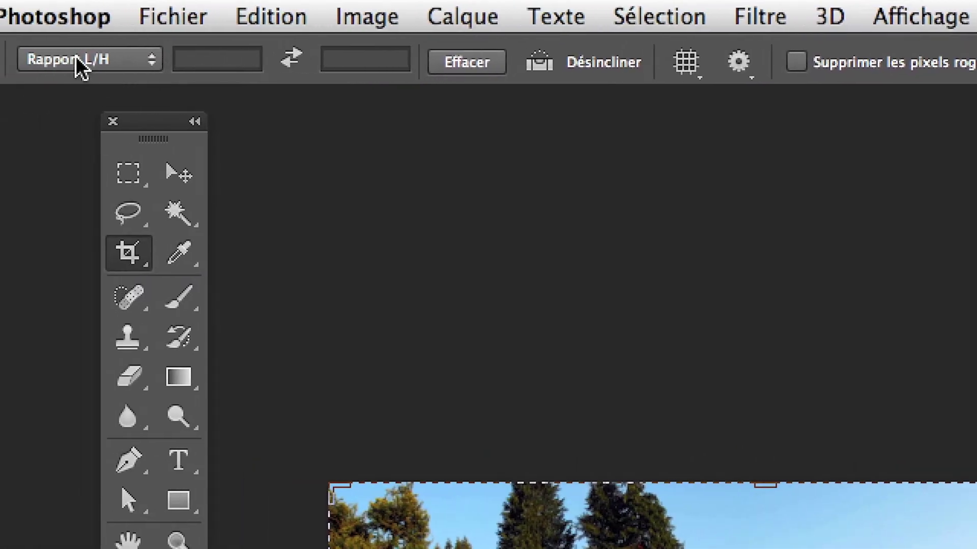
left_click(76, 60)
left_click(77, 60)
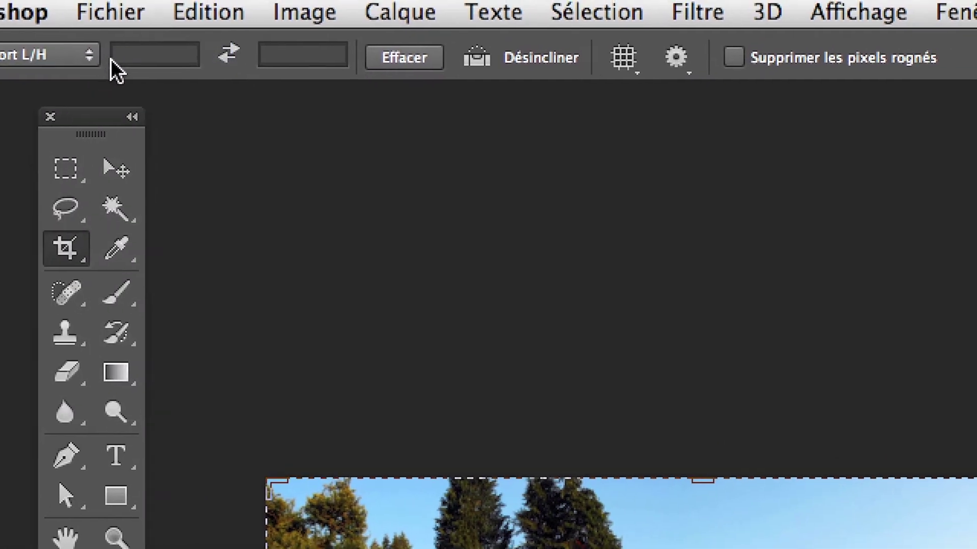
left_click(175, 63)
type("1")
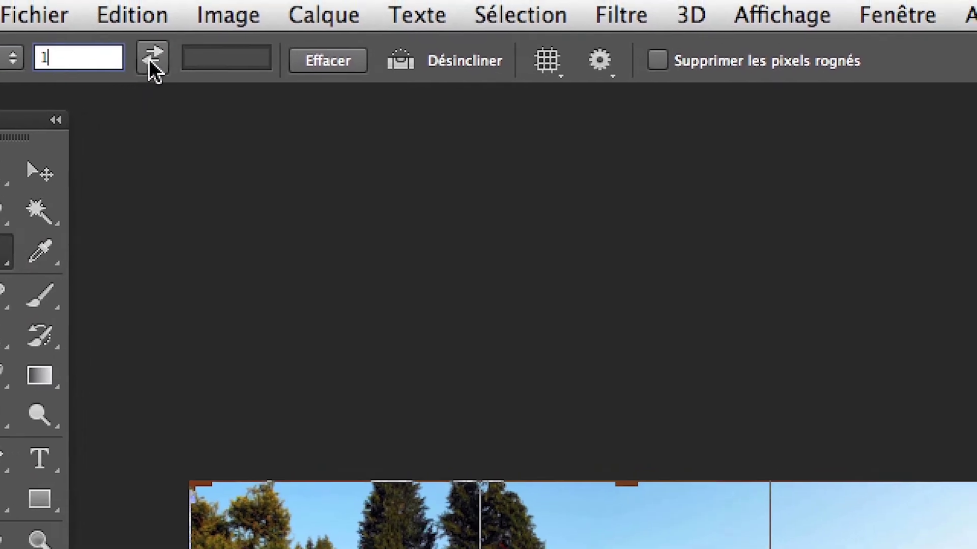
left_click(281, 54)
type("1")
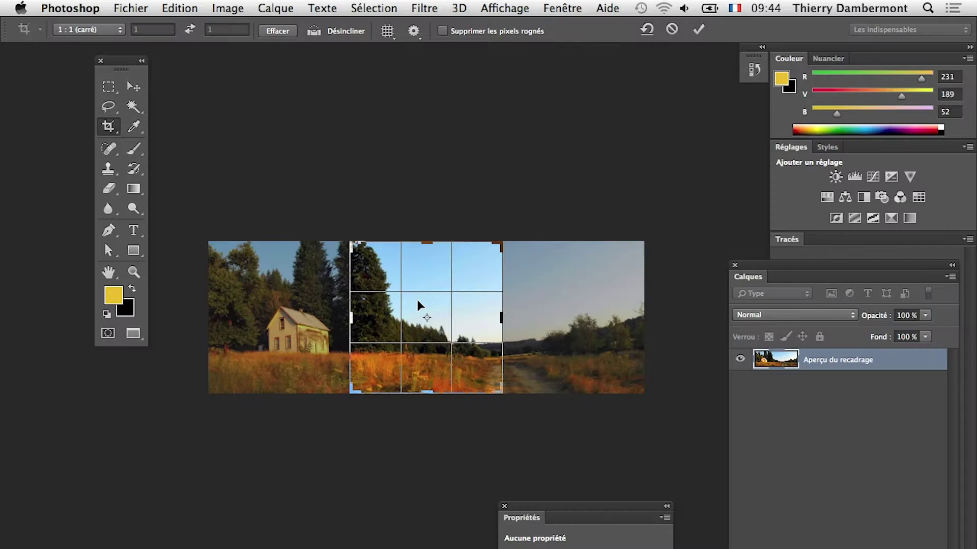
Crop the photo to a small square framing the farm house, keeping cropped-pixel deletion off
left_click_drag(532, 378, 639, 375)
left_click_drag(472, 300, 472, 300)
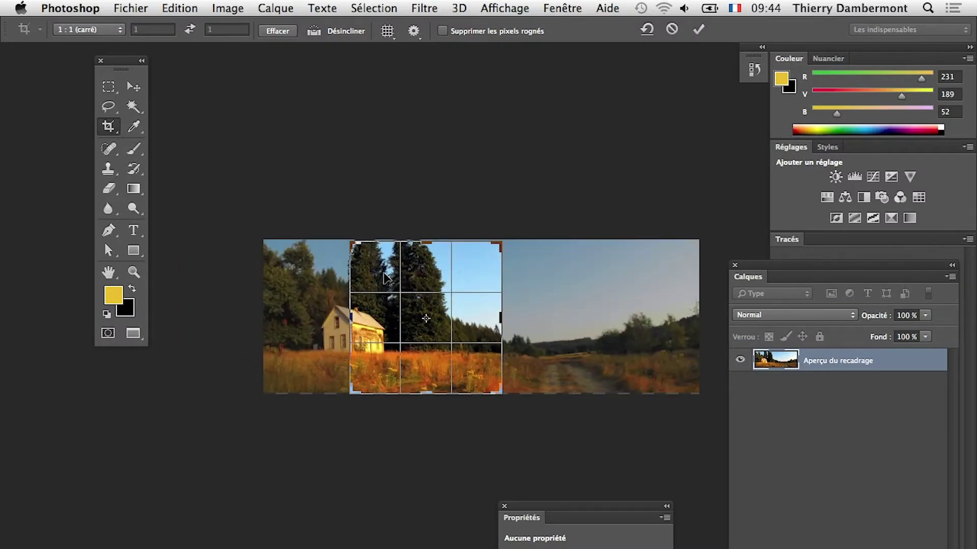
left_click_drag(383, 276, 449, 281)
left_click_drag(500, 239, 473, 270)
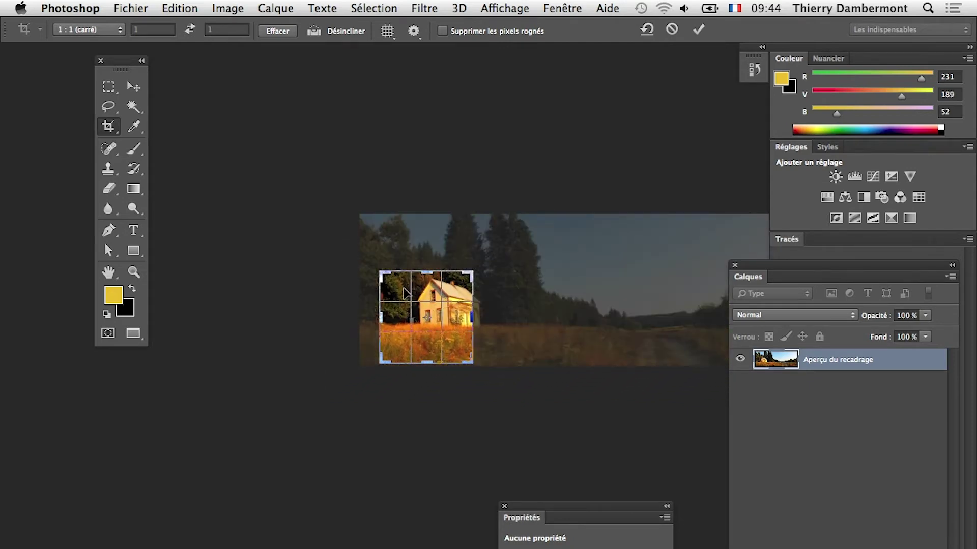
left_click_drag(406, 294, 383, 301)
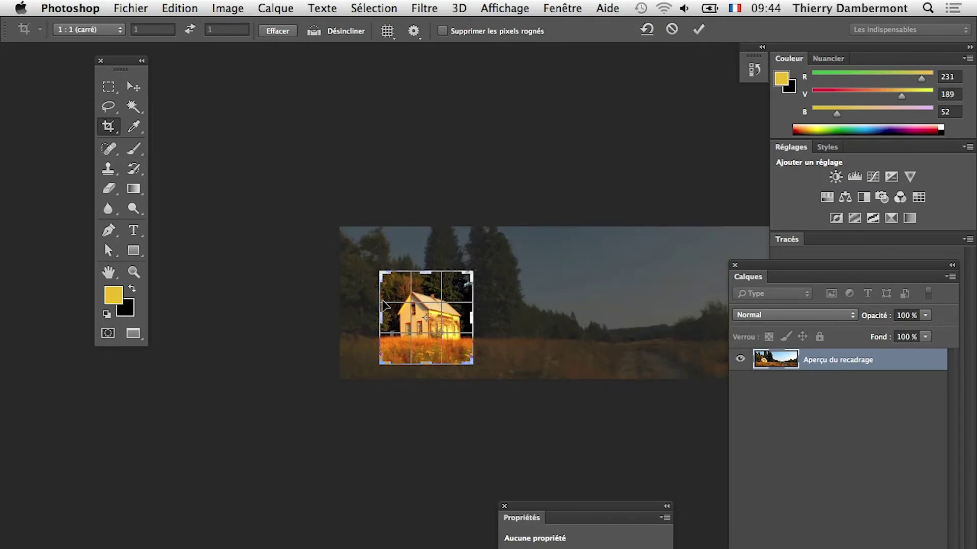
key("Return")
left_click_drag(384, 316, 307, 152)
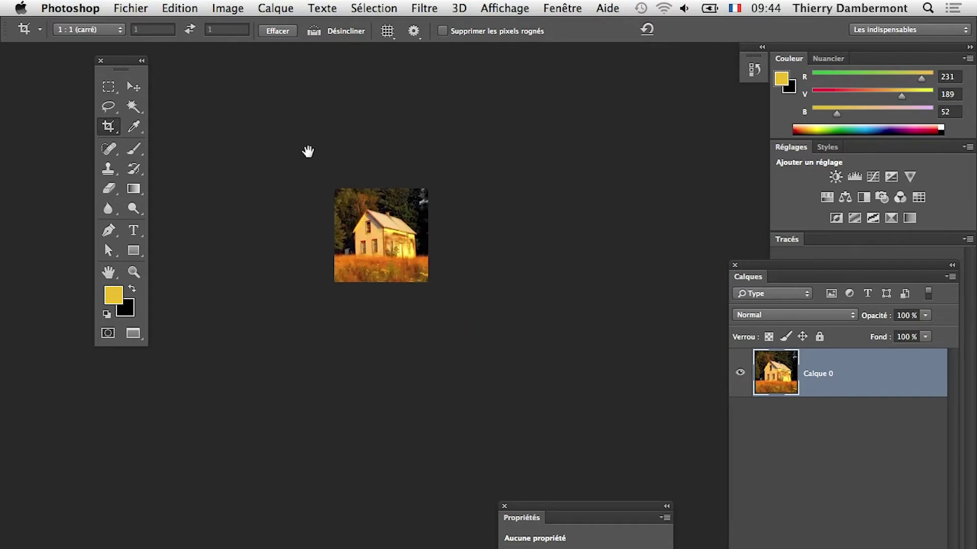
scroll(404, 249, "up", 5)
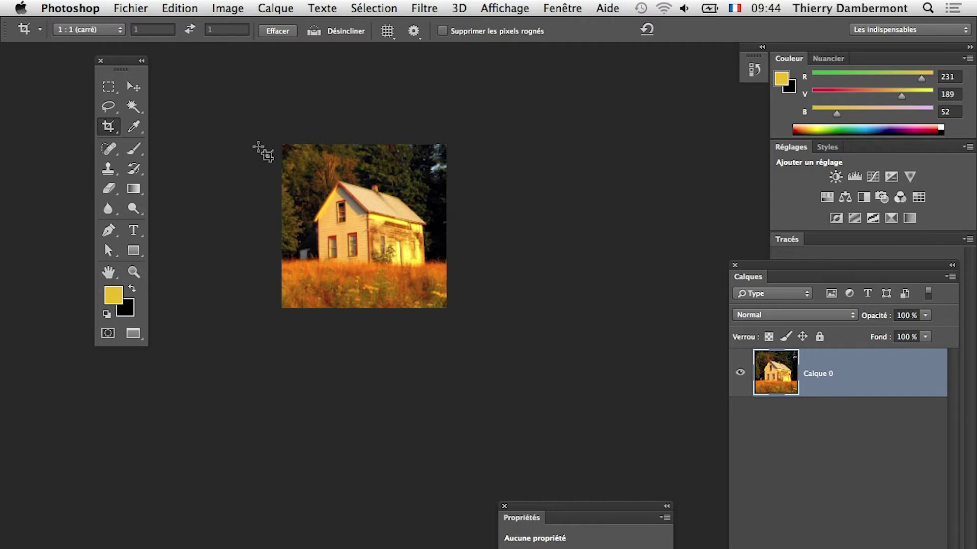
Redisplay the pixels hidden around the square crop and revert the photo to its saved version
left_click(206, 224)
left_click(133, 8)
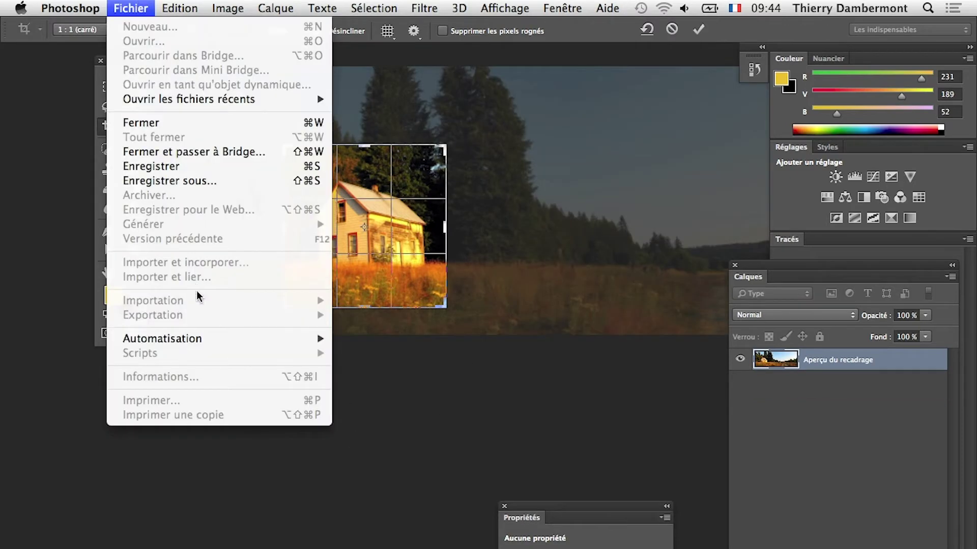
left_click(244, 502)
left_click(115, 83)
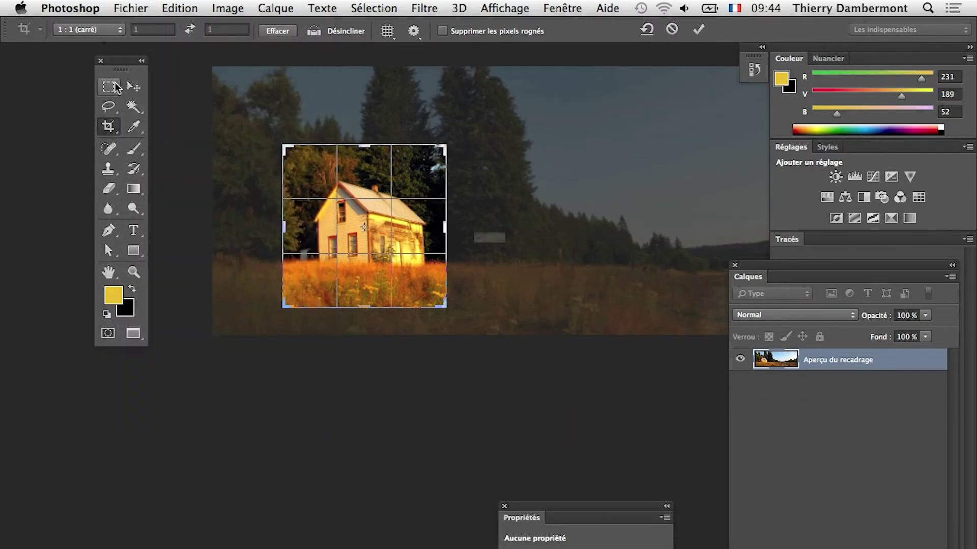
left_click(449, 272)
left_click(131, 9)
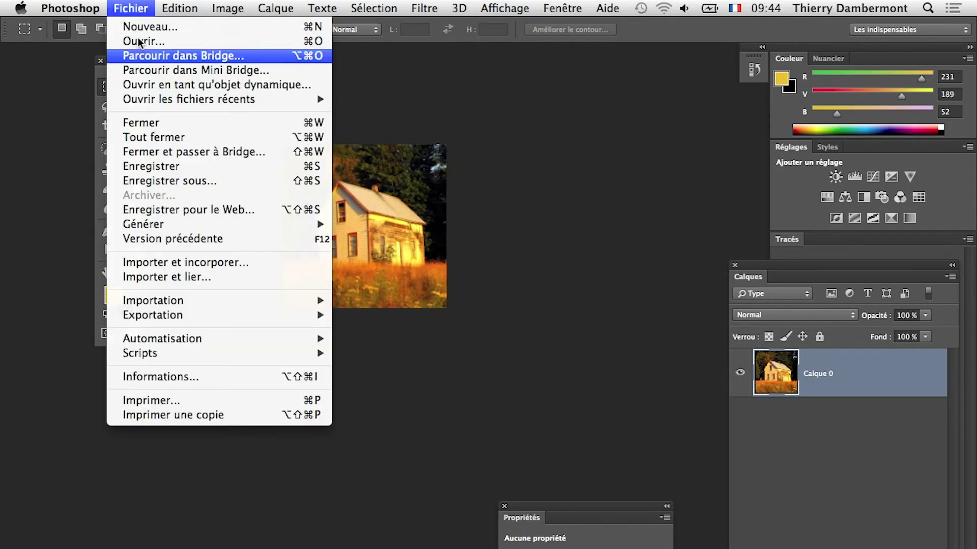
left_click(193, 239)
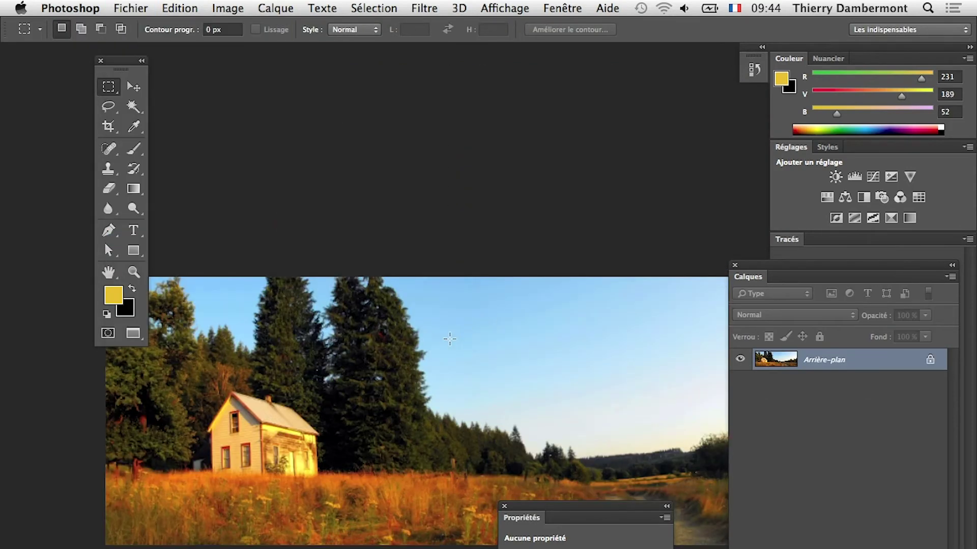
Reactivate the Crop tool and set its width-to-height ratio to 40 by 18,7
left_click(109, 126)
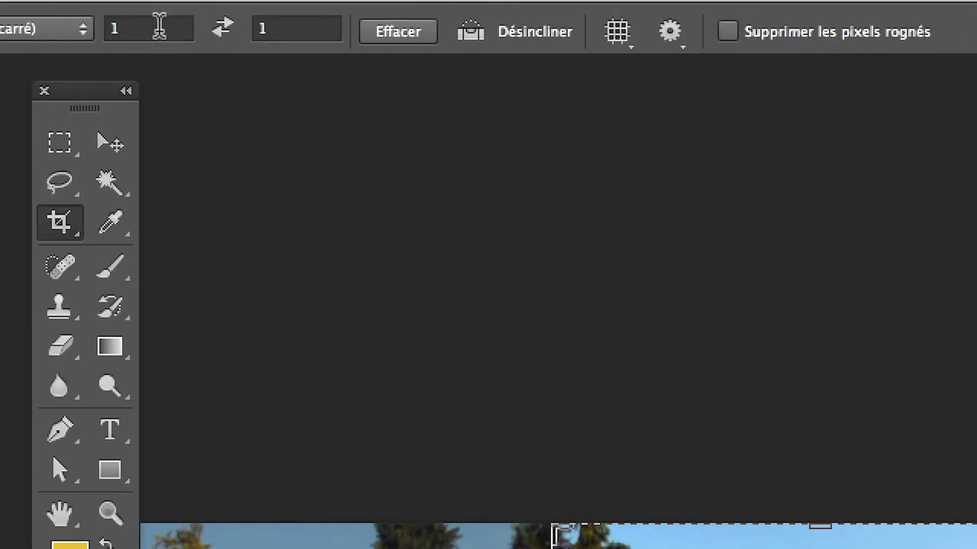
left_click(153, 30)
left_click_drag(152, 31, 111, 27)
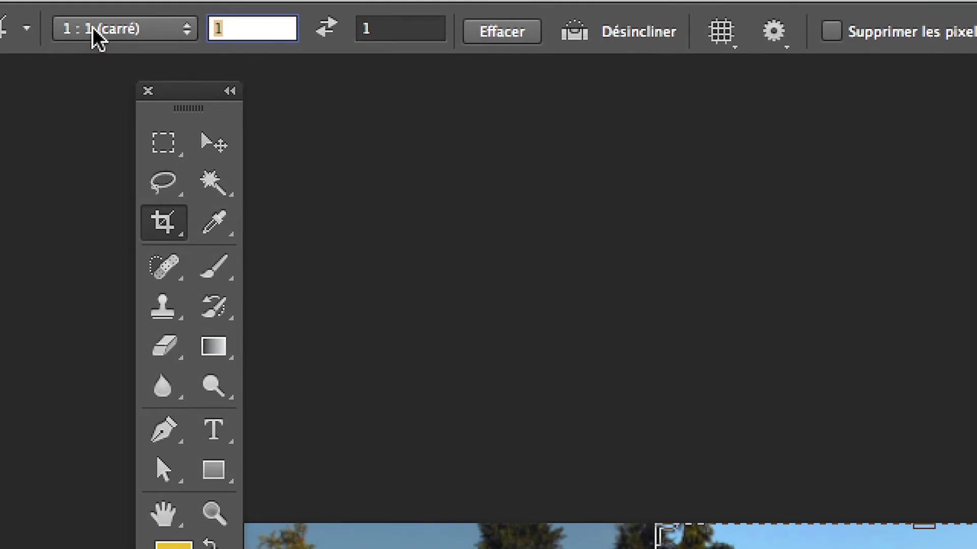
type("40")
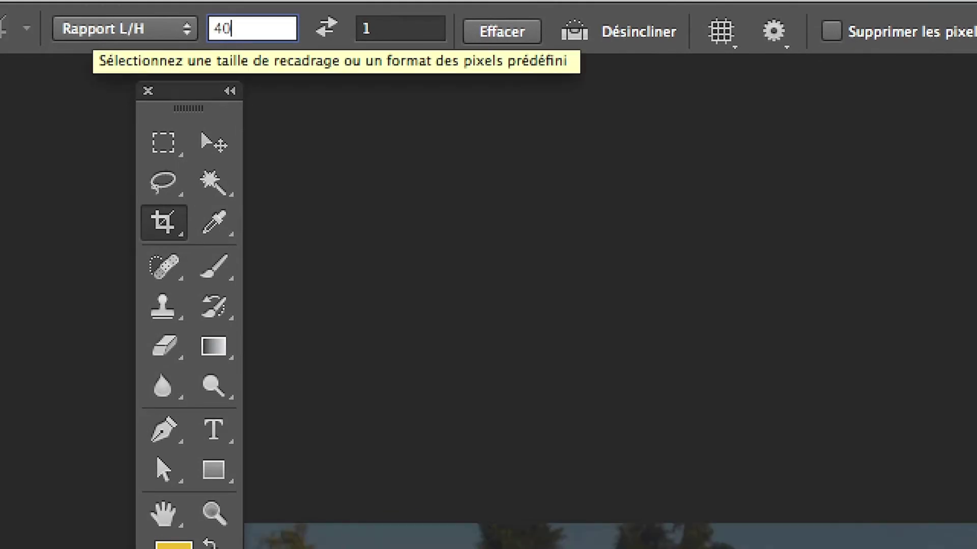
type("cm")
key("Tab")
type("18")
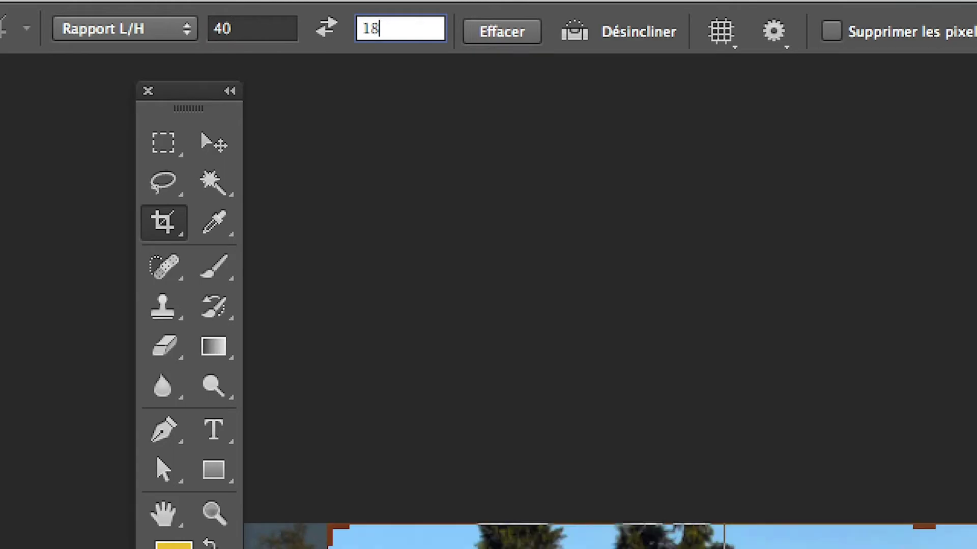
type(",7c")
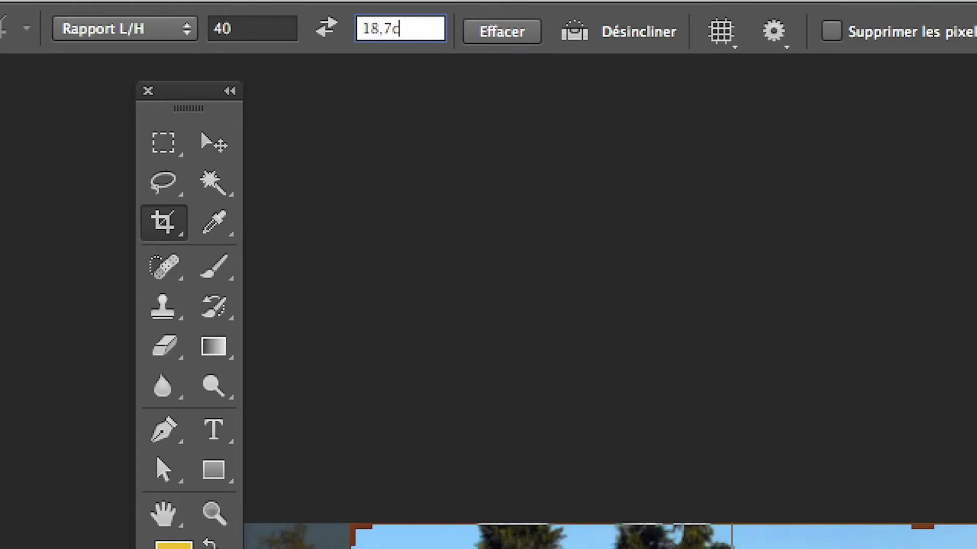
type("m")
key("Return")
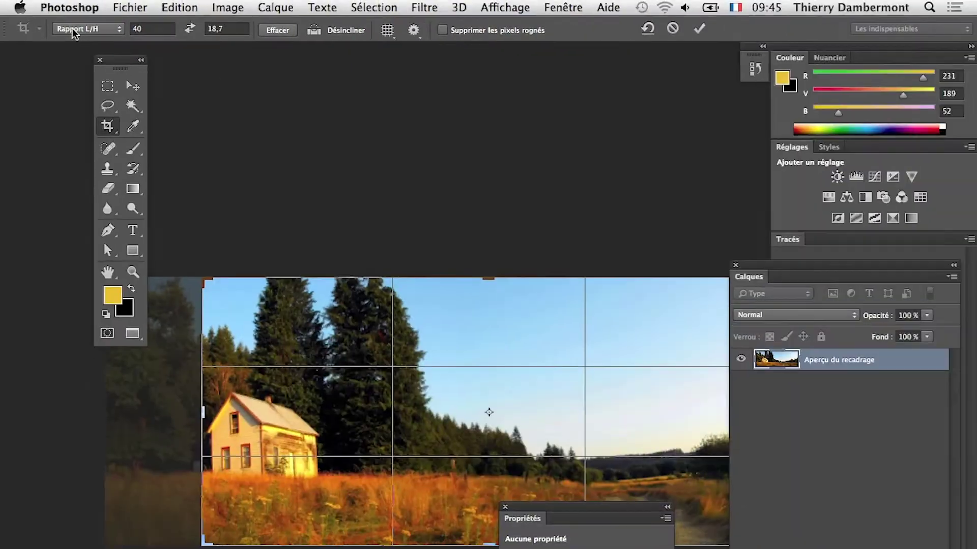
Switch the Crop tool to fixed width, height and resolution, setting the width to 40 cm and the height to 18,7 cm
key("super+minus")
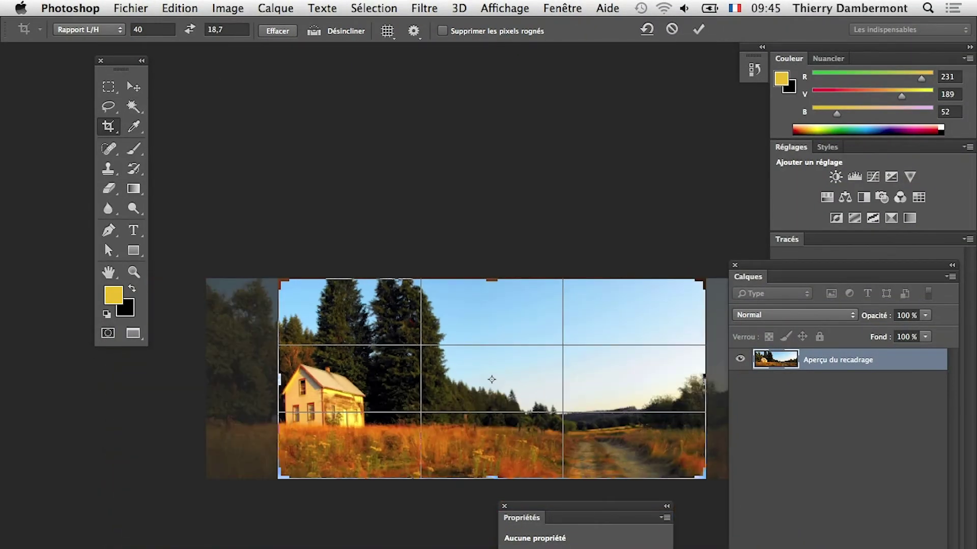
left_click(100, 28)
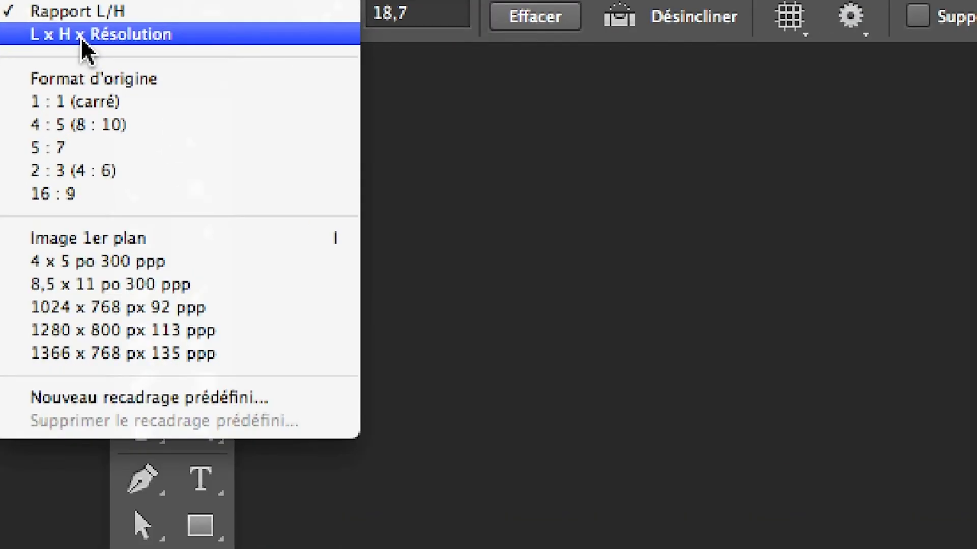
left_click(83, 41)
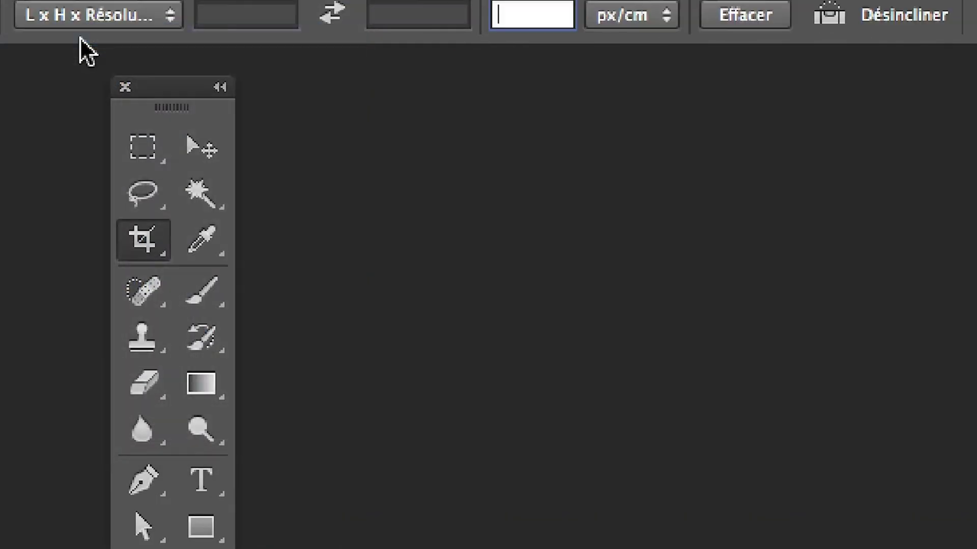
left_click(81, 31)
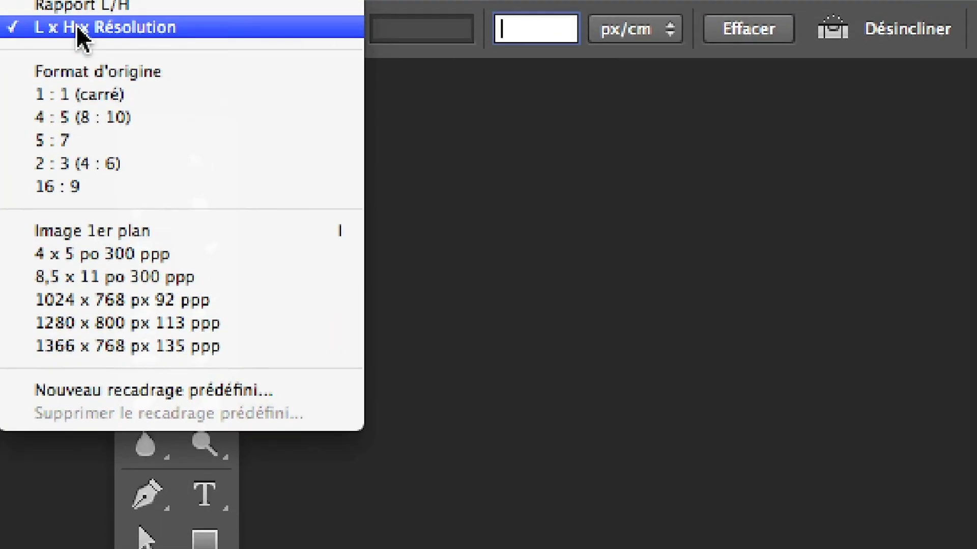
left_click(81, 41)
left_click(224, 43)
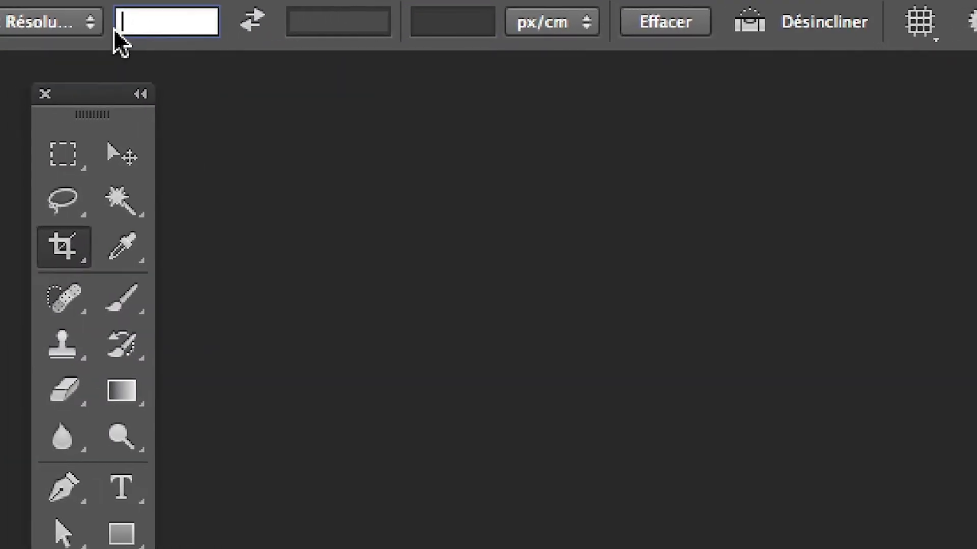
type("40 cm")
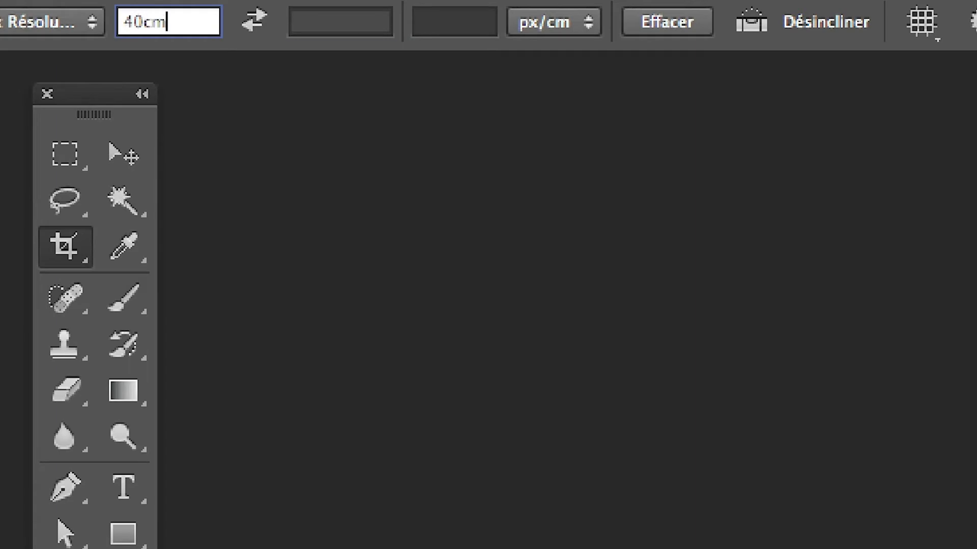
key("Tab")
type("18,7cm")
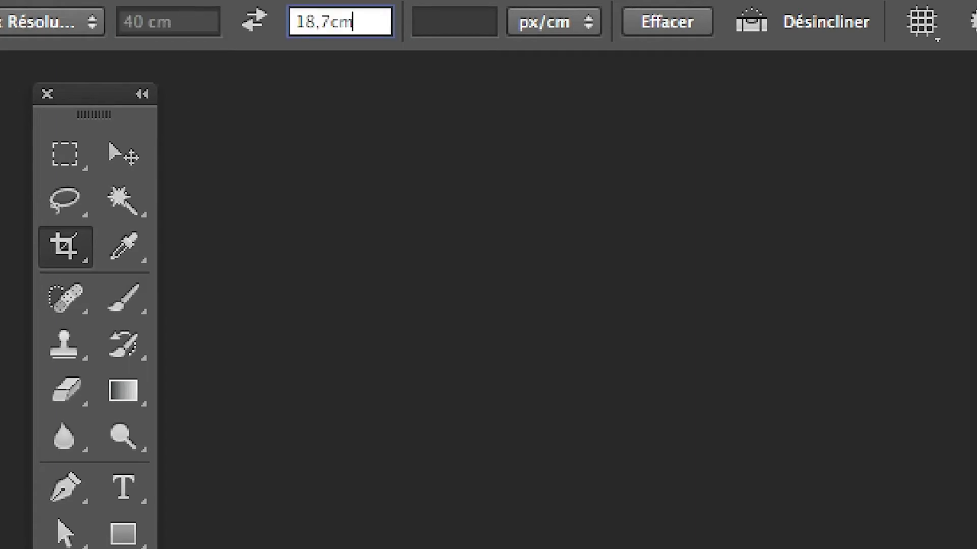
Set the crop resolution to 300 pixels per inch (px/po)
key("Tab")
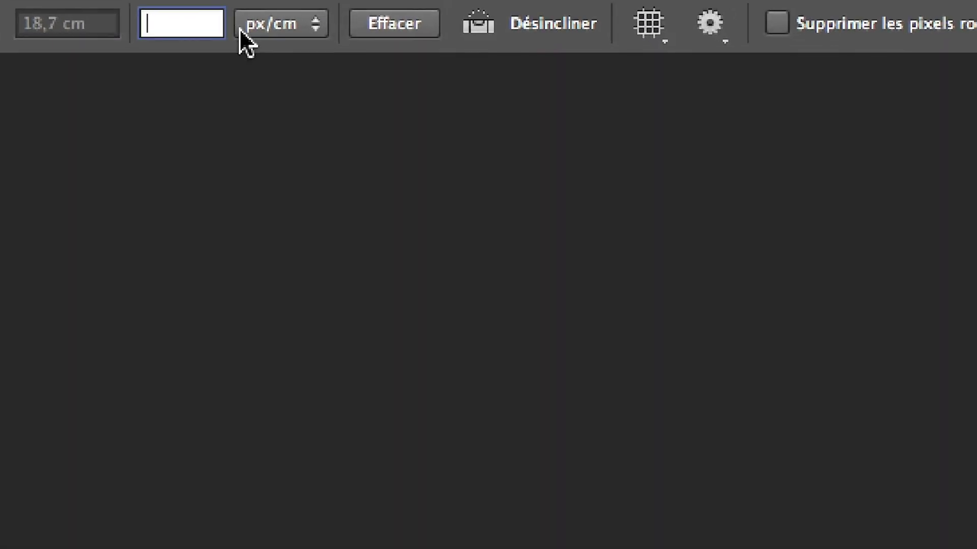
left_click(525, 23)
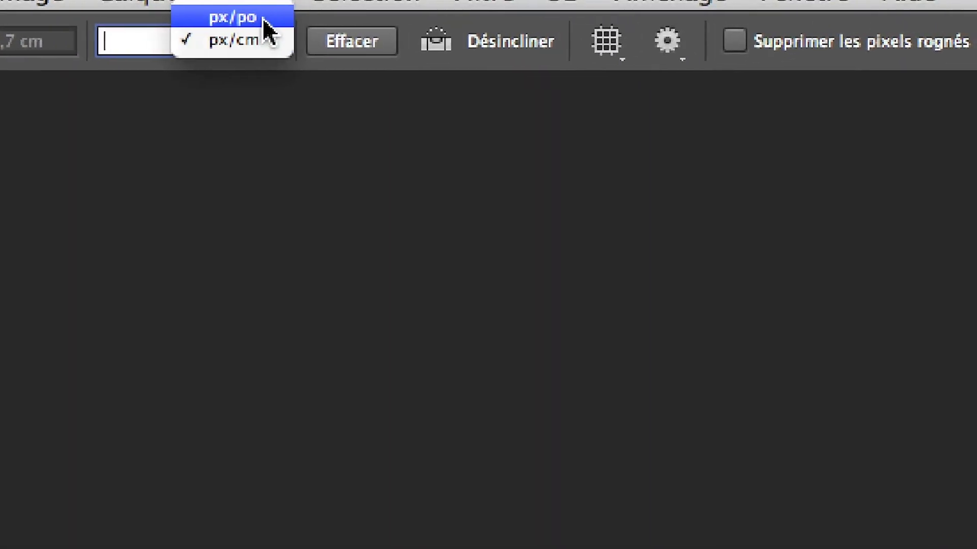
left_click(296, 6)
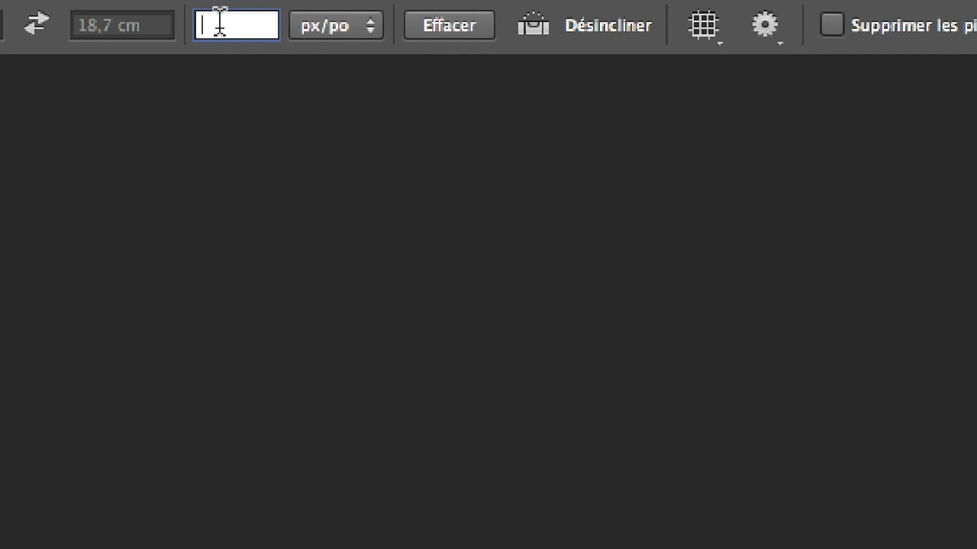
type("300")
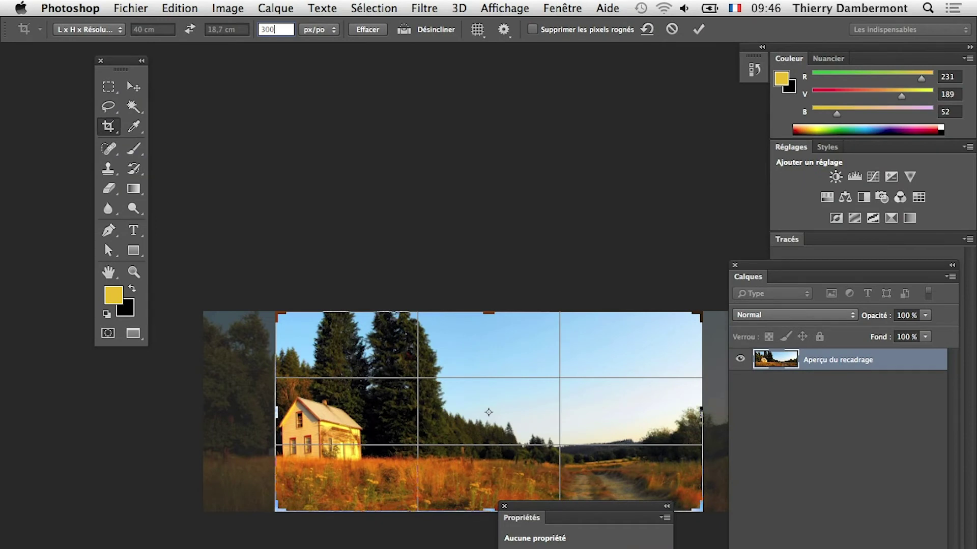
Crop the photo to a smaller area around the farm house and neighbouring trees, resizing the frame and repositioning the image inside it
left_click_drag(701, 510, 626, 476)
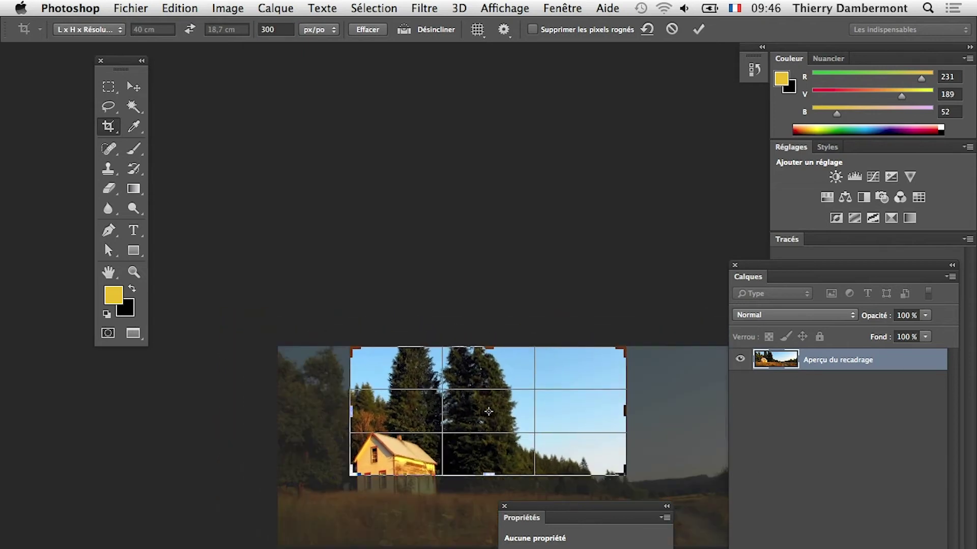
left_click_drag(513, 433, 541, 383)
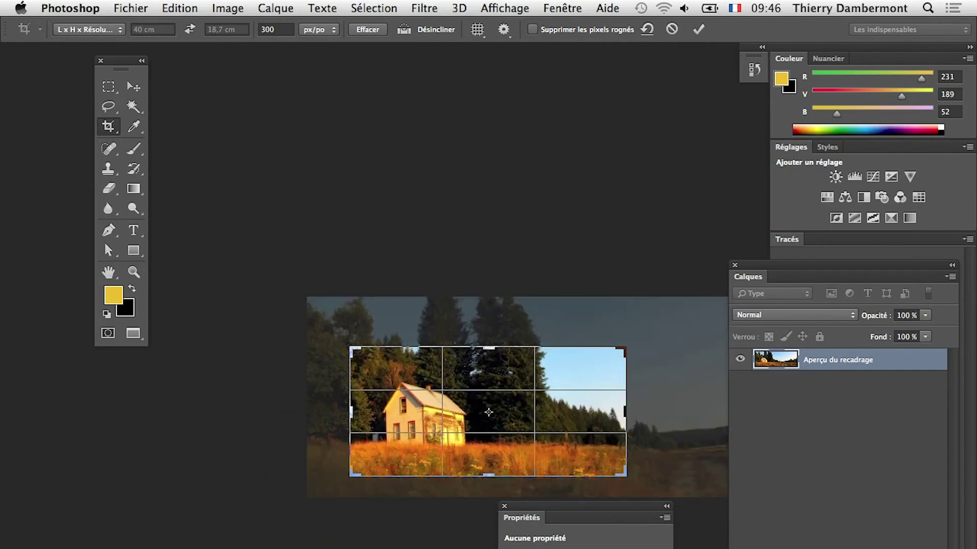
left_click_drag(350, 348, 377, 361)
left_click_drag(457, 351, 524, 366)
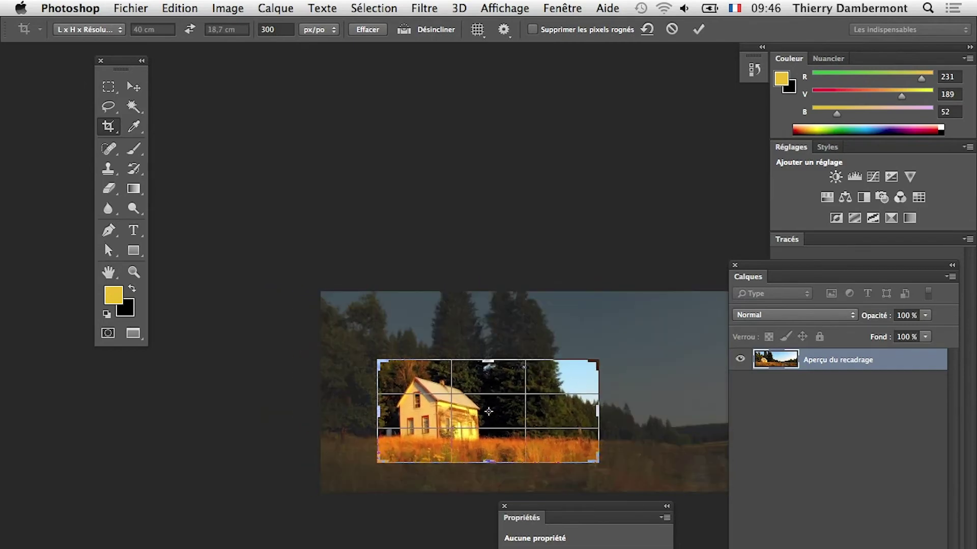
left_click_drag(599, 360, 633, 344)
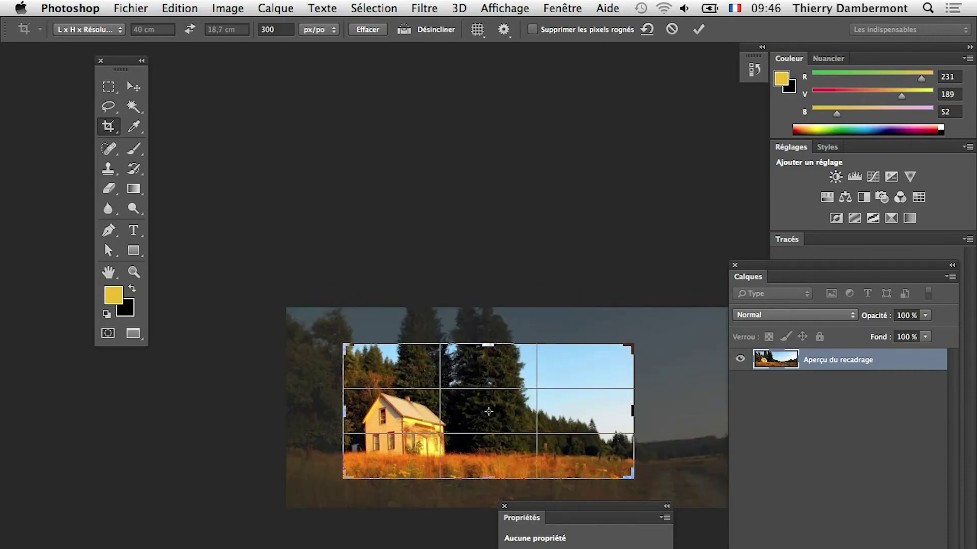
mouse_move(488, 411)
left_mouse_down()
mouse_move(435, 415)
mouse_move(489, 411)
left_mouse_up()
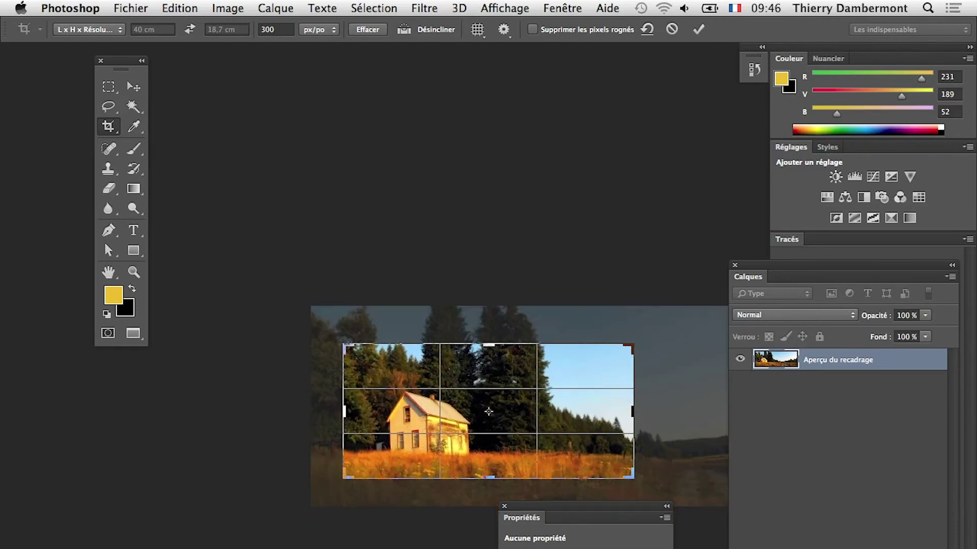
key("Return")
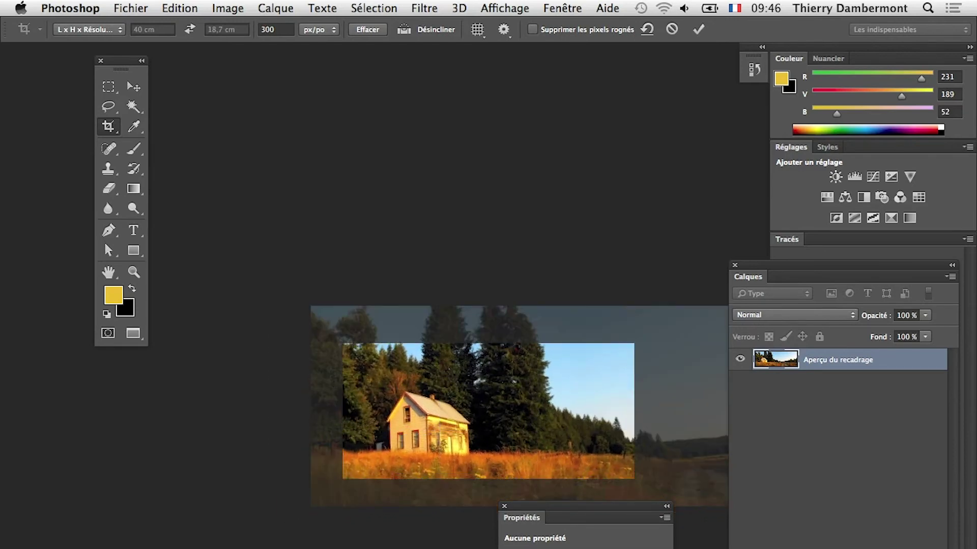
Check the cropped photo's width and height in centimetres and its resolution in Image Size, then cancel without changes
key("super+0")
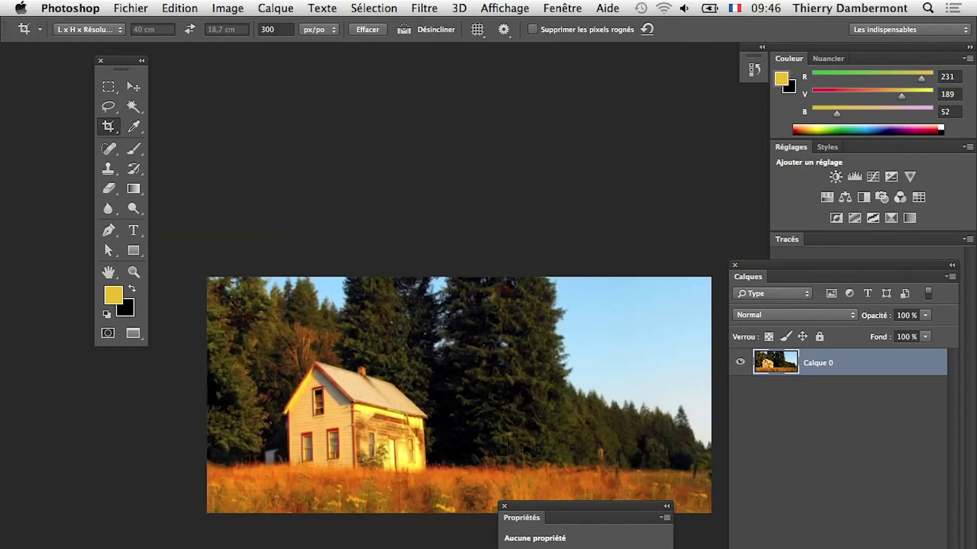
left_click_drag(488, 397, 478, 289)
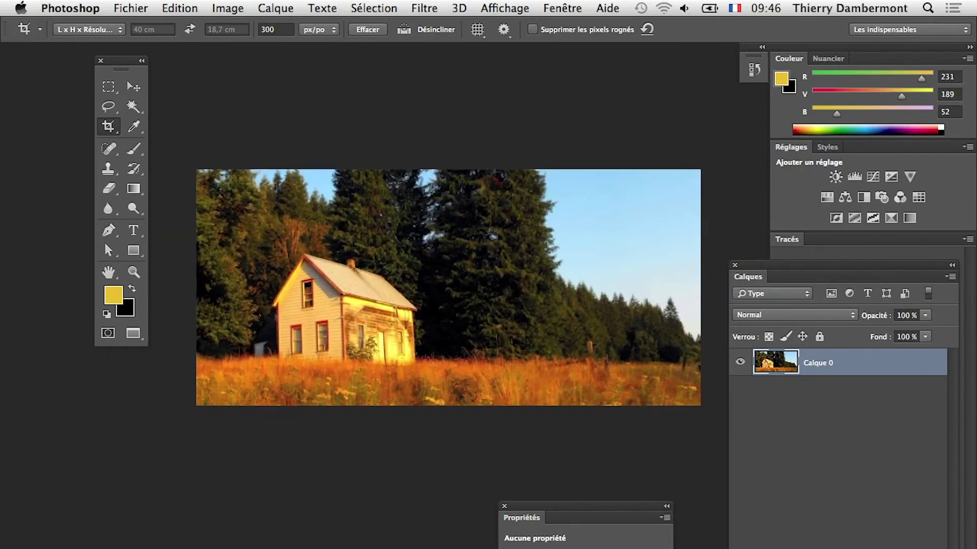
left_click(232, 9)
left_click(262, 130)
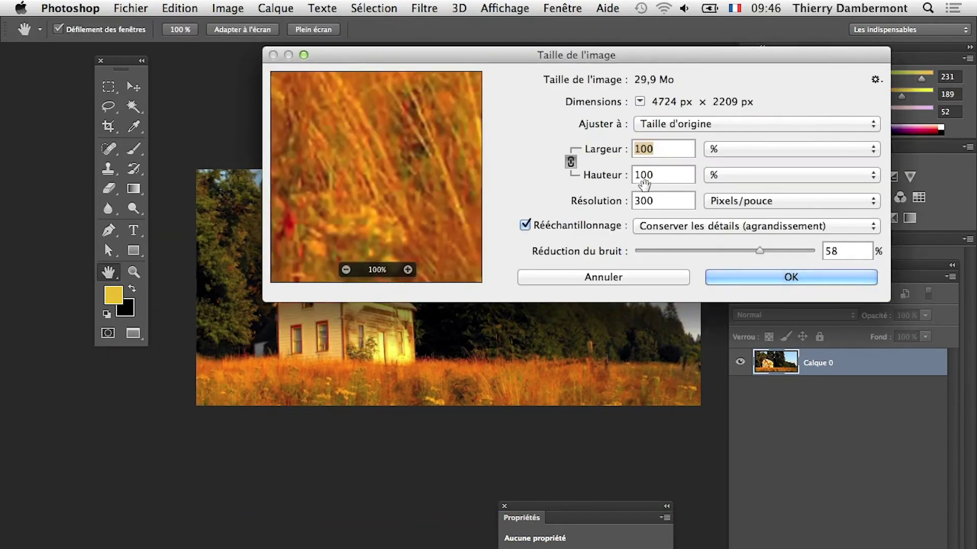
key("alt")
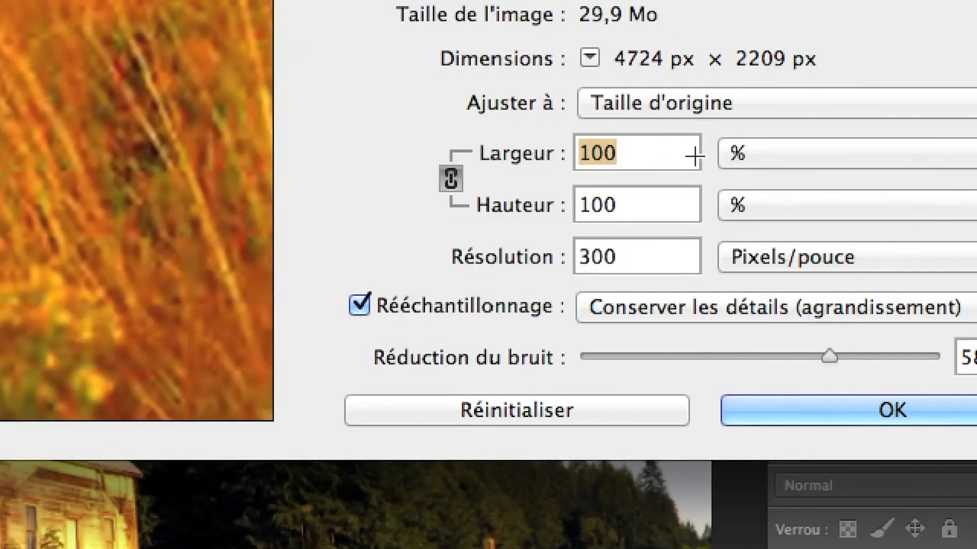
left_click(738, 150)
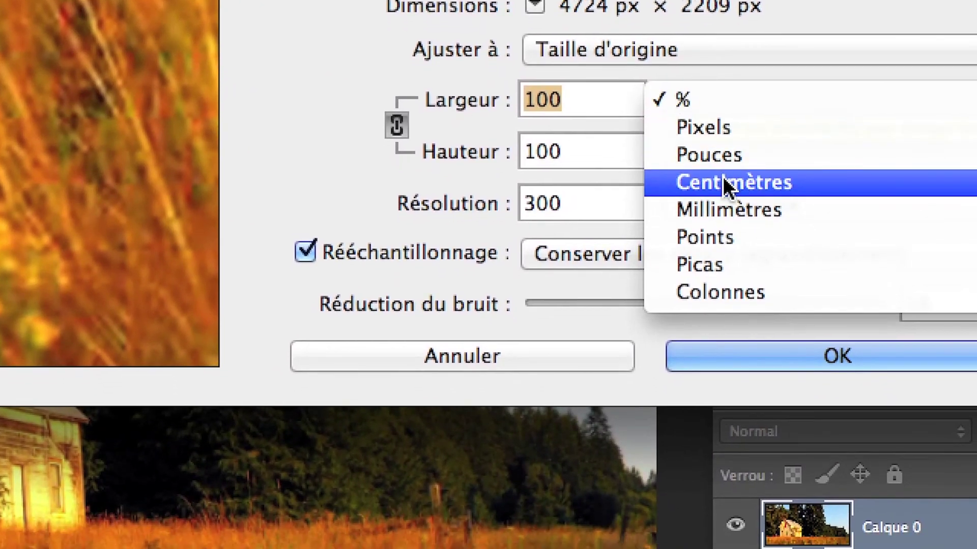
left_click(723, 179)
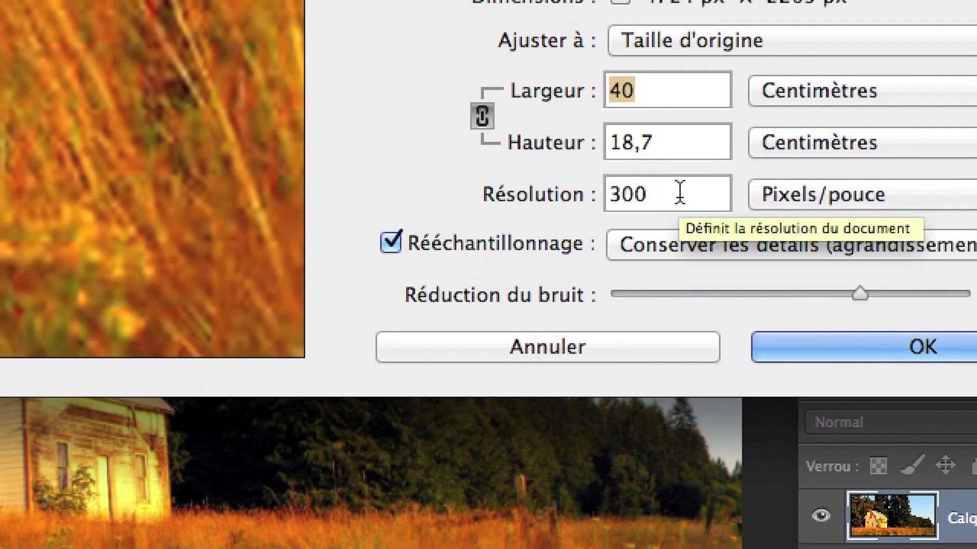
key("alt+super+8")
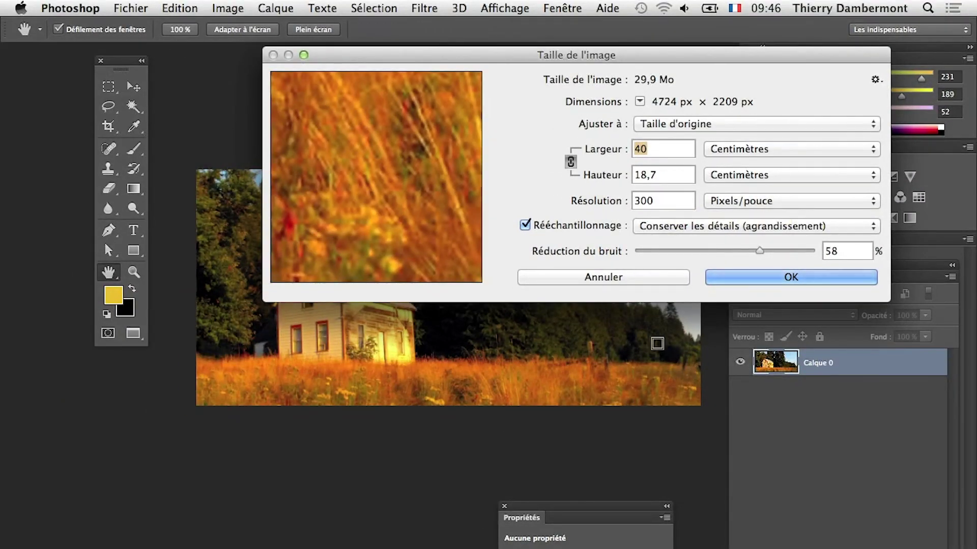
left_click(635, 281)
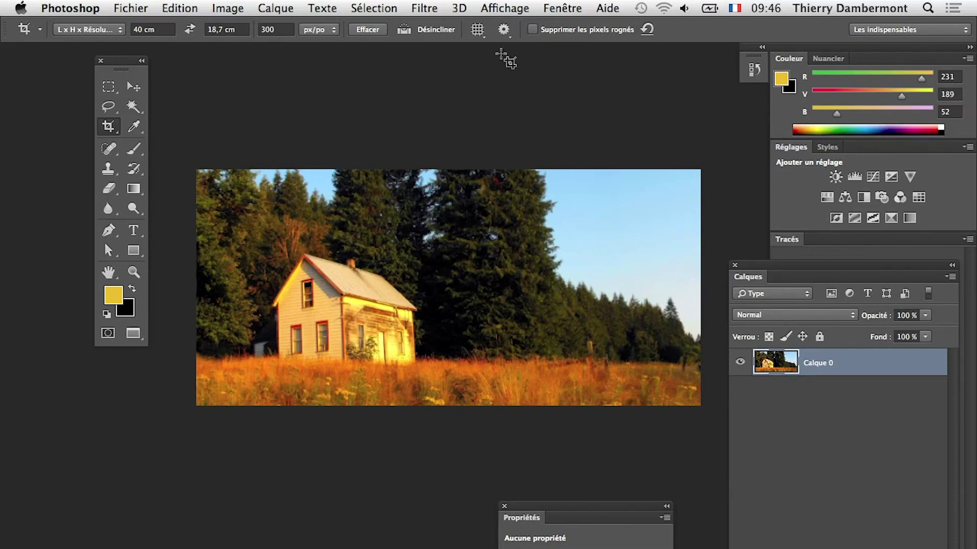
left_click(507, 33)
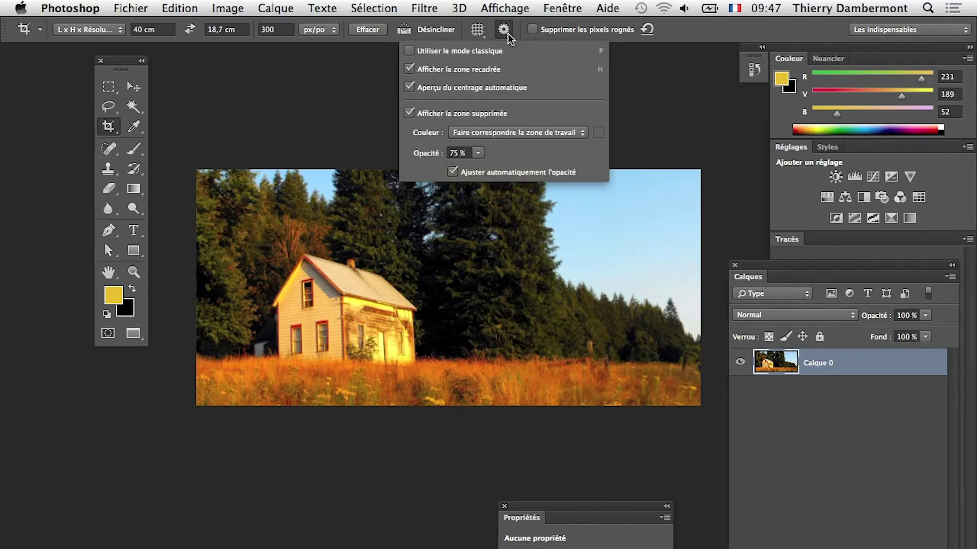
left_click(508, 32)
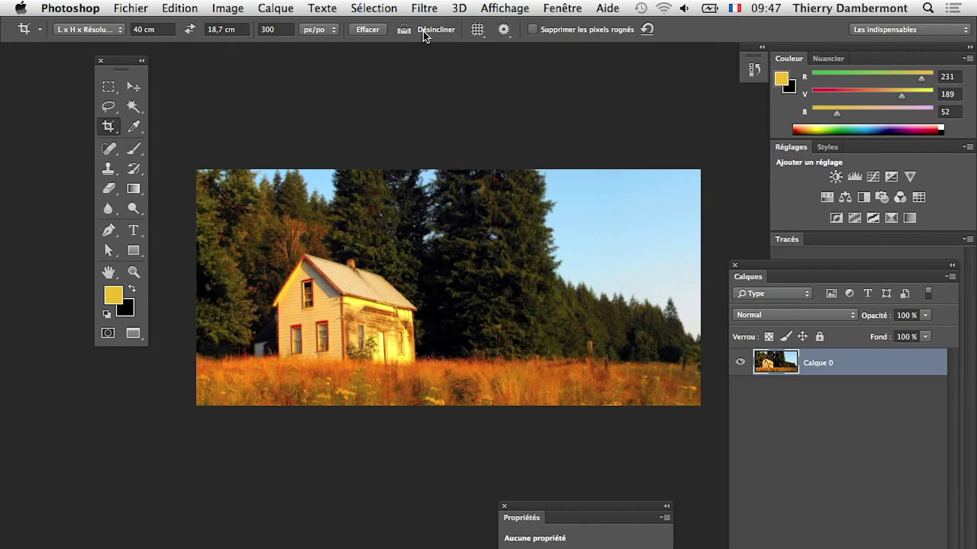
Save the 40 x 18,7 cm, 300 ppp crop settings as a new crop preset and check it in the preset list
left_click(117, 30)
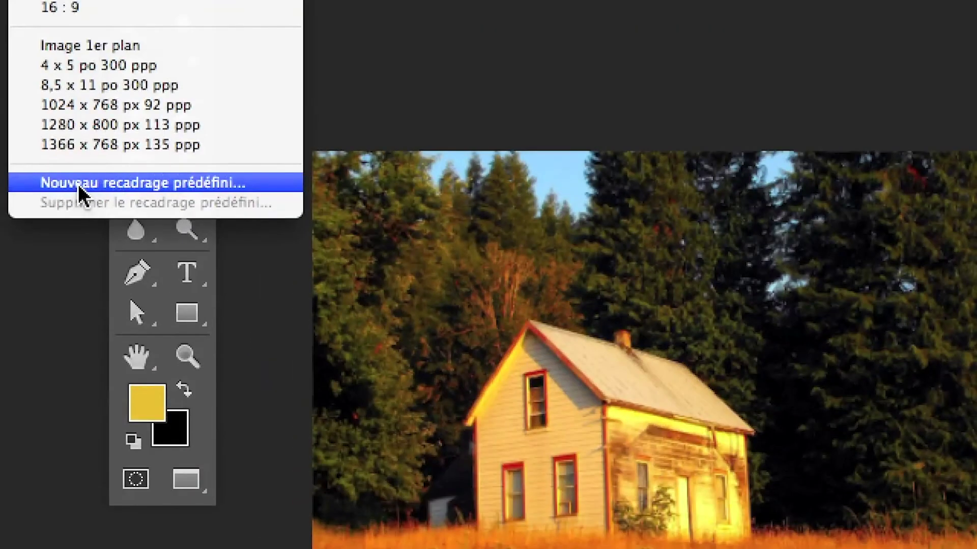
left_click(80, 187)
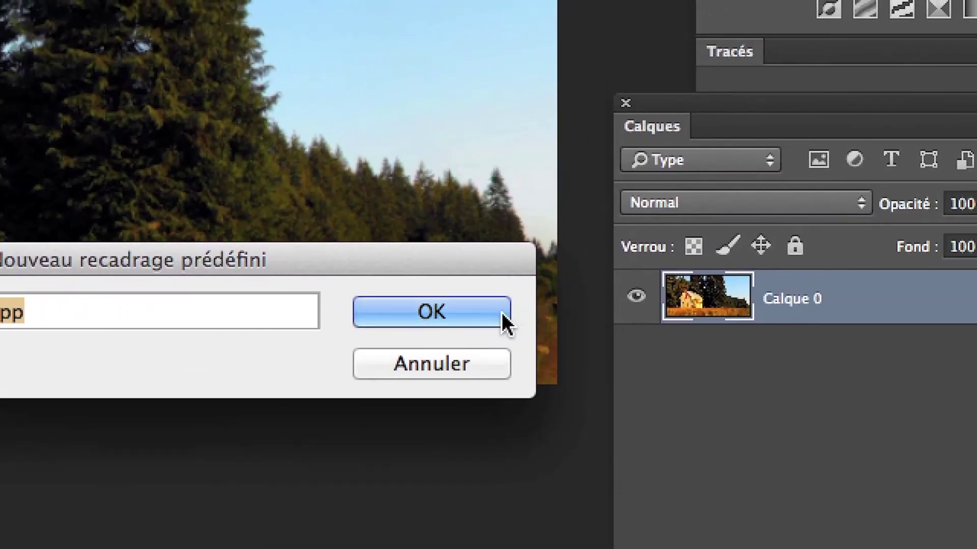
left_click(880, 308)
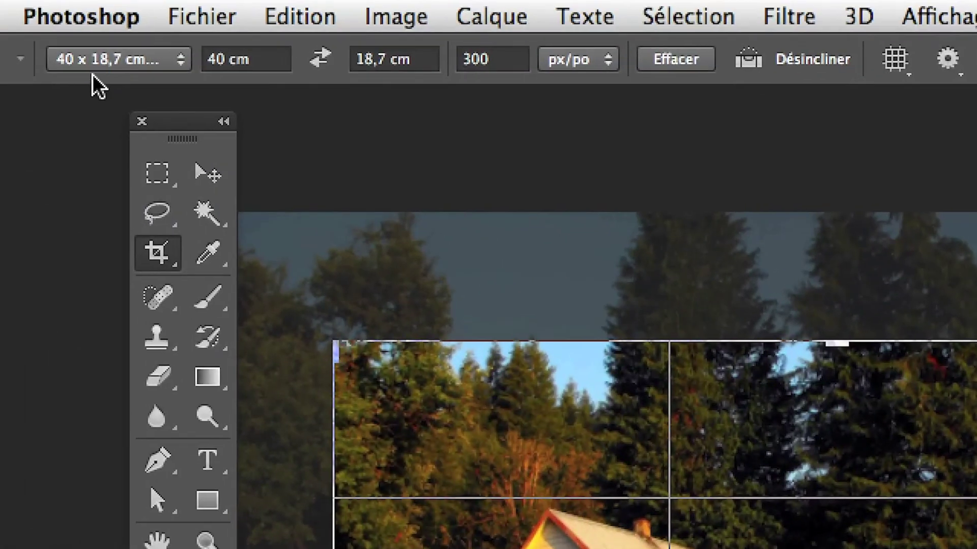
left_click(100, 60)
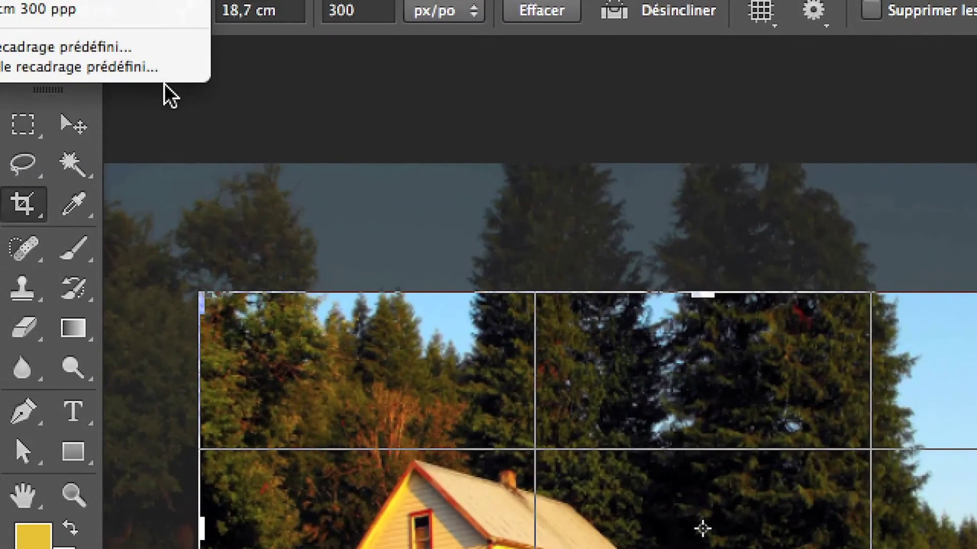
left_click(306, 164)
Decline the pending crop by switching to the Rectangular Marquee tool, then reactivate the Crop tool and open its preset list
left_click(21, 104)
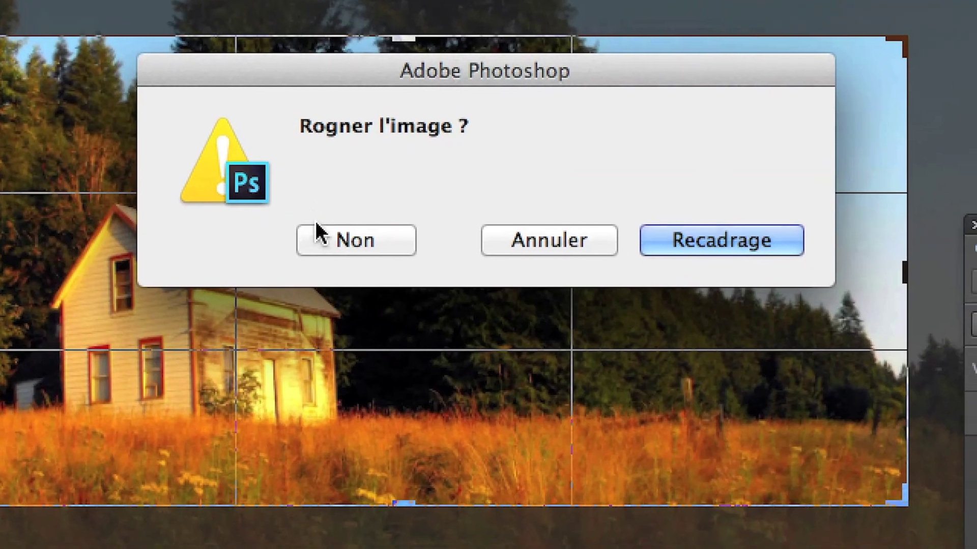
left_click(318, 230)
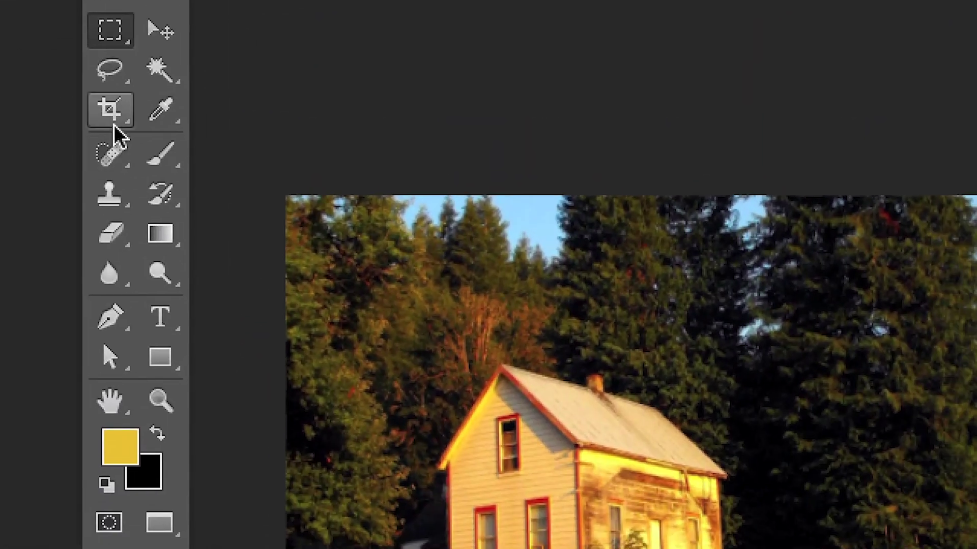
left_click(78, 241)
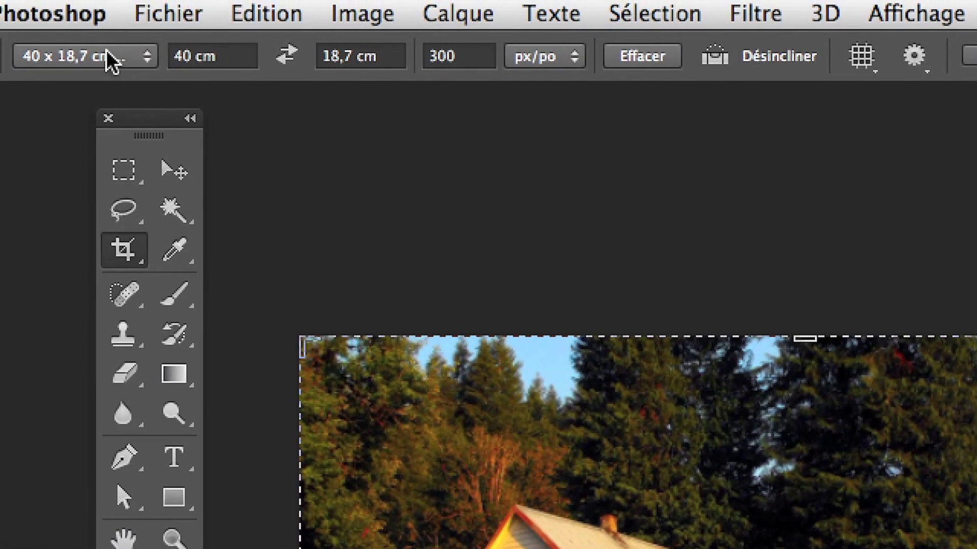
left_click(104, 45)
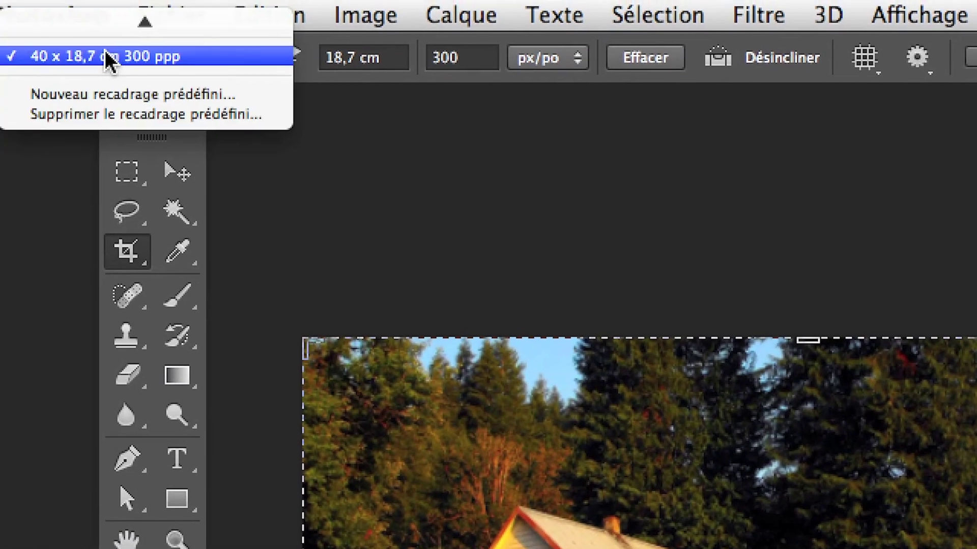
Review the crop preset list with the saved 40 x 18,7 cm 300 ppp entry, and switch back to Photoshop from the Creative Cloud window
scroll(104, 65, "up", 5)
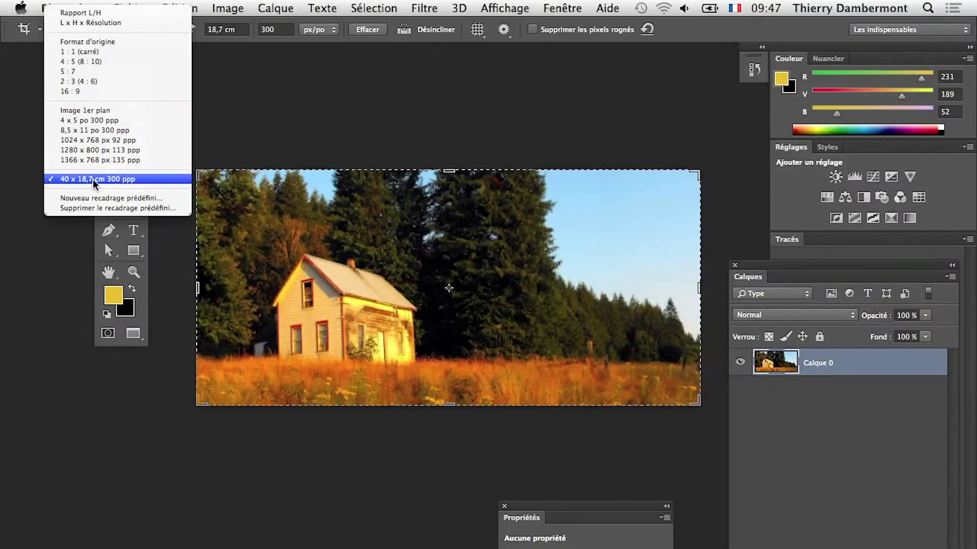
left_click(378, 127)
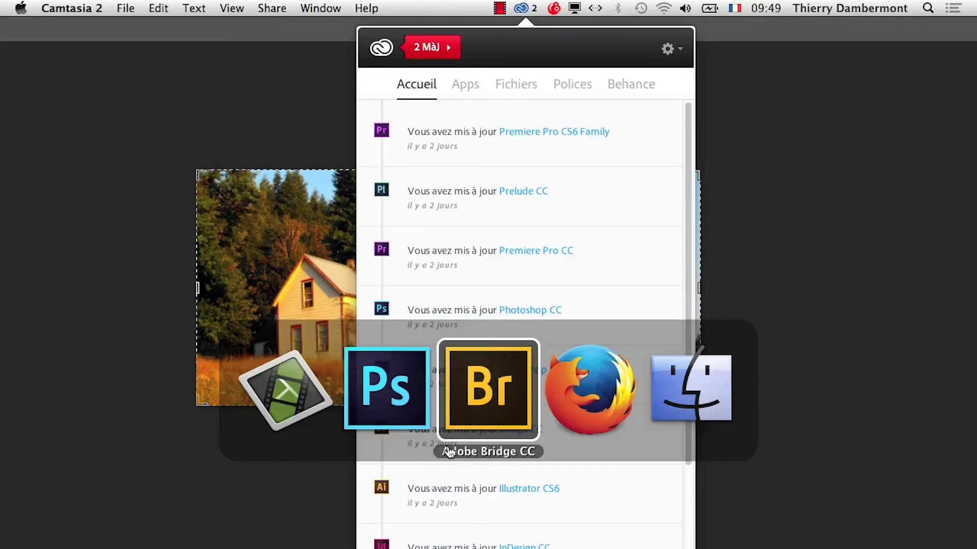
left_click(395, 413)
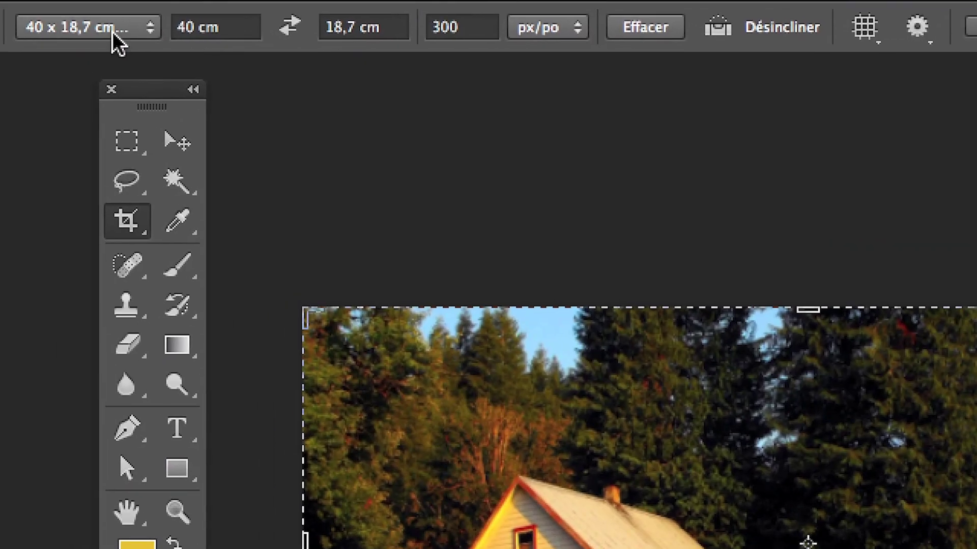
Set the crop mode to Rapport L/H and clear both the width and height proportion values
left_click(56, 21)
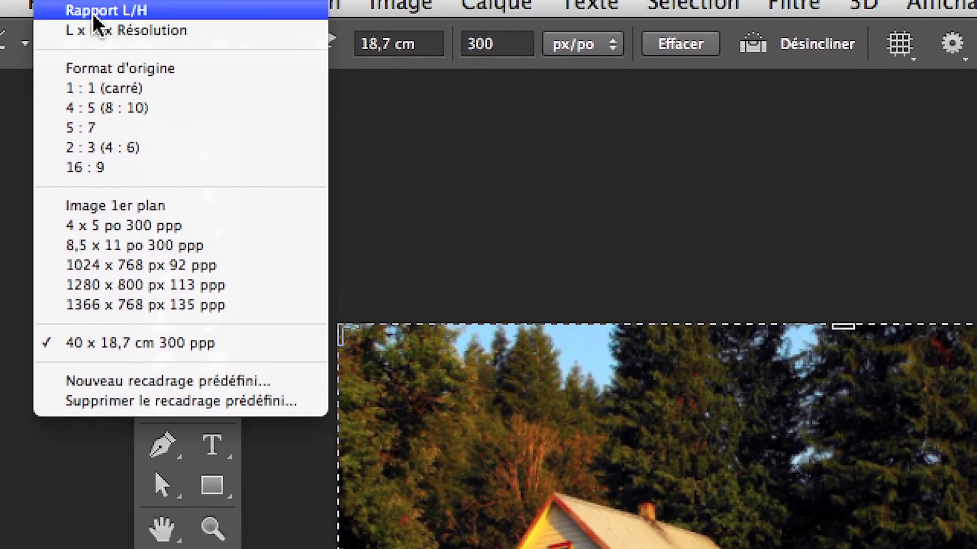
left_click(99, 12)
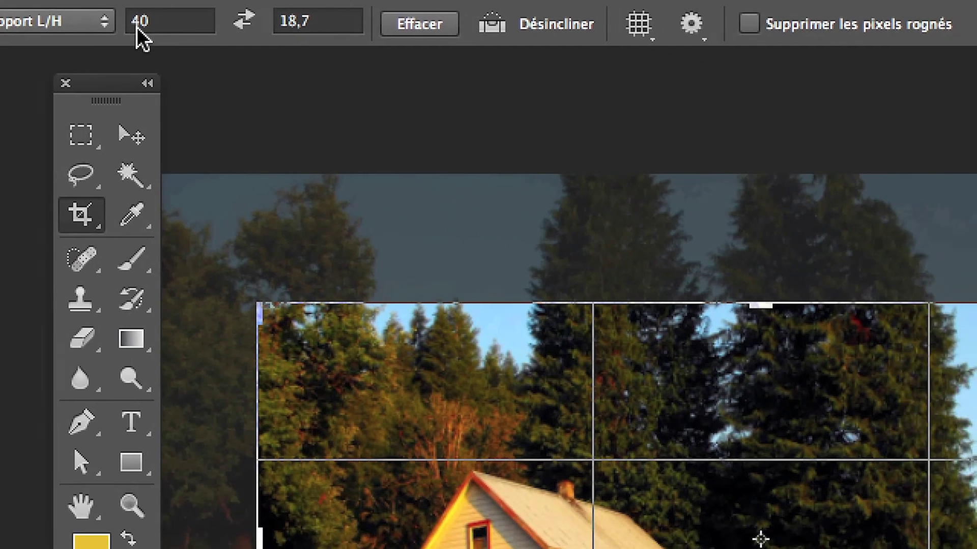
left_click(216, 46)
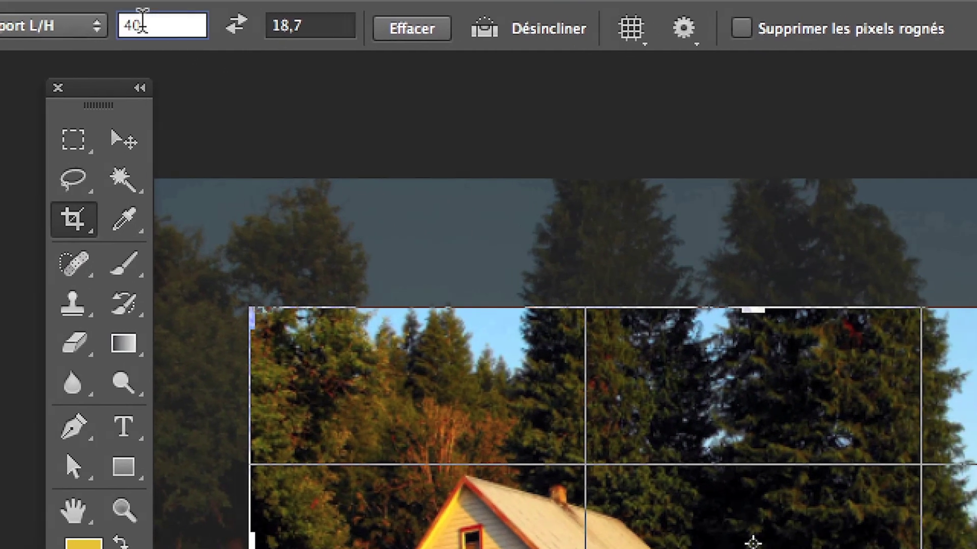
key("BackSpace")
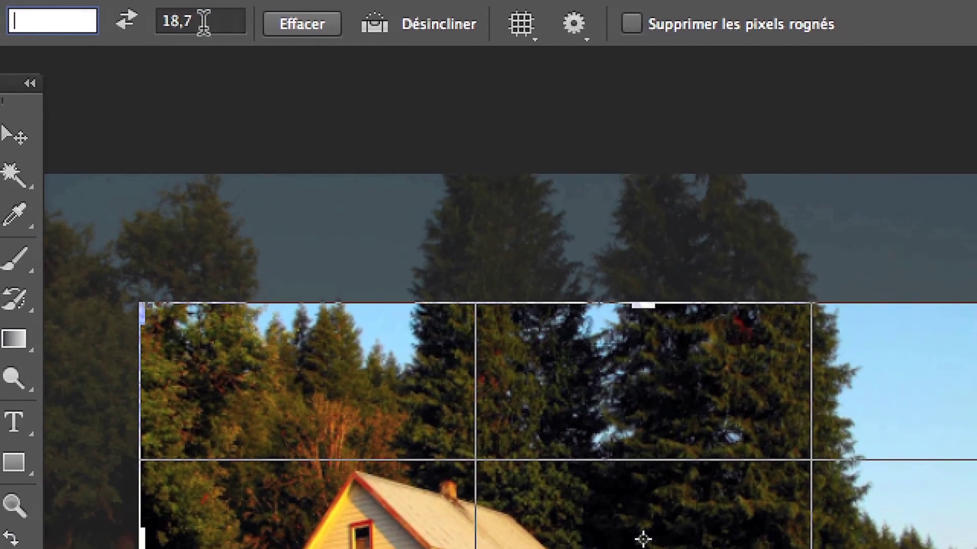
left_click_drag(332, 25, 265, 25)
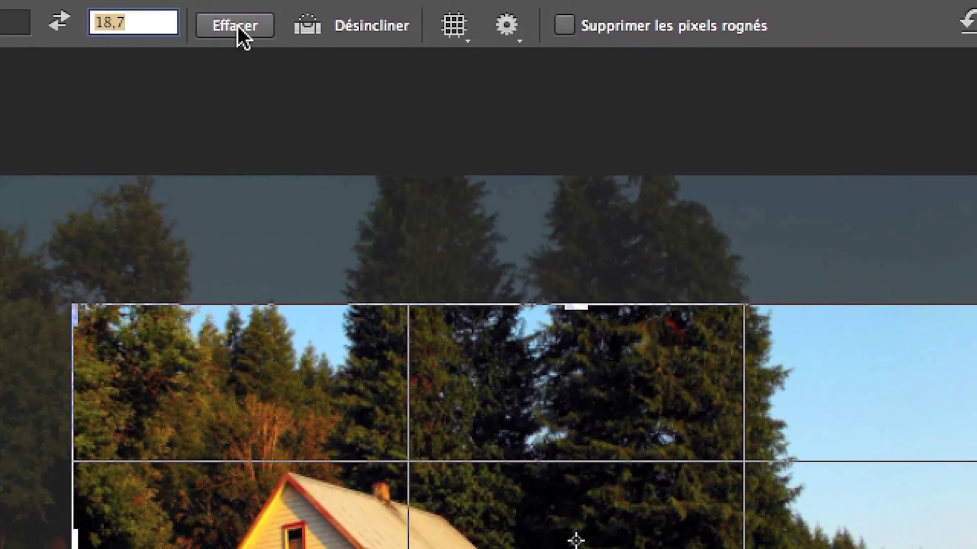
left_click(347, 34)
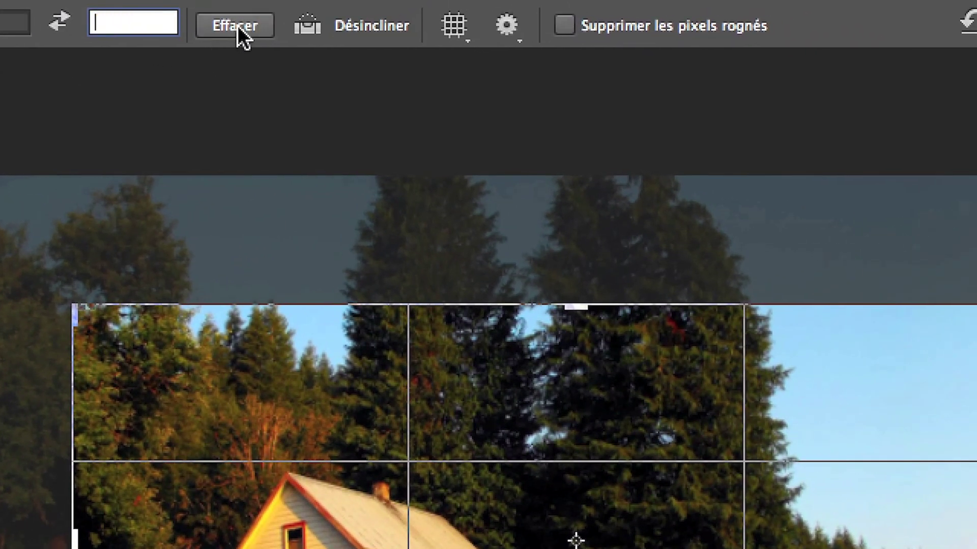